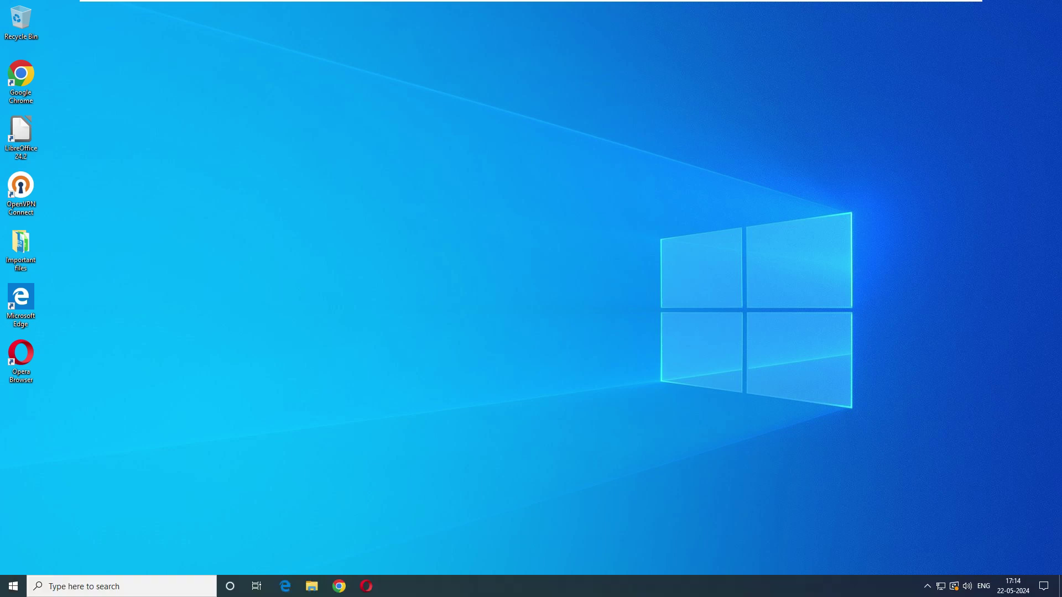
Step: Refresh the desktop and open the MiniTool Data Recovery Software Free V11.9 page from the Google search results in Chrome
right_click(267, 152)
left_click(293, 185)
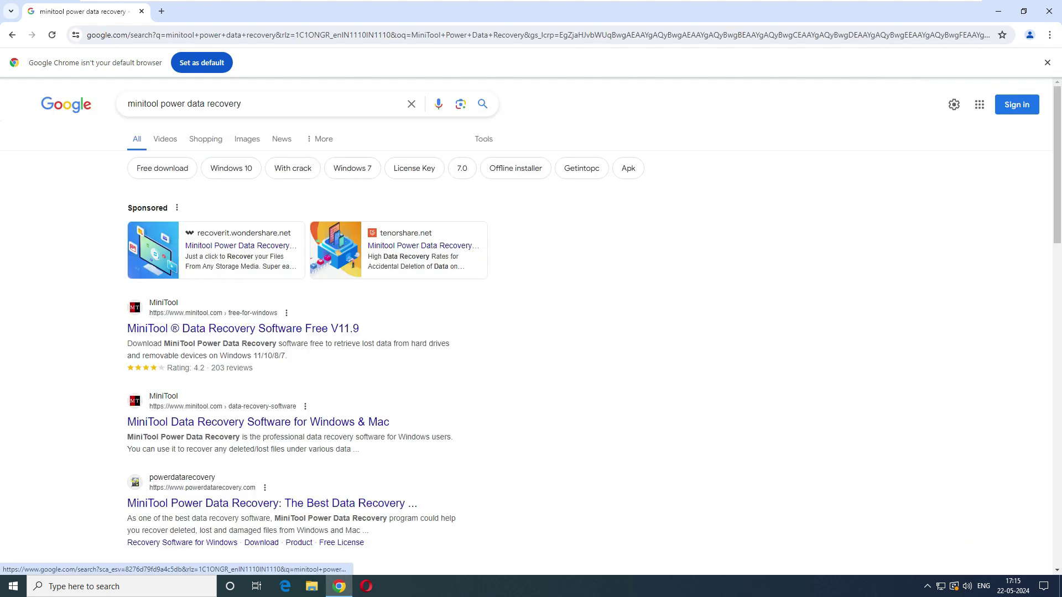
key("ctrl+a")
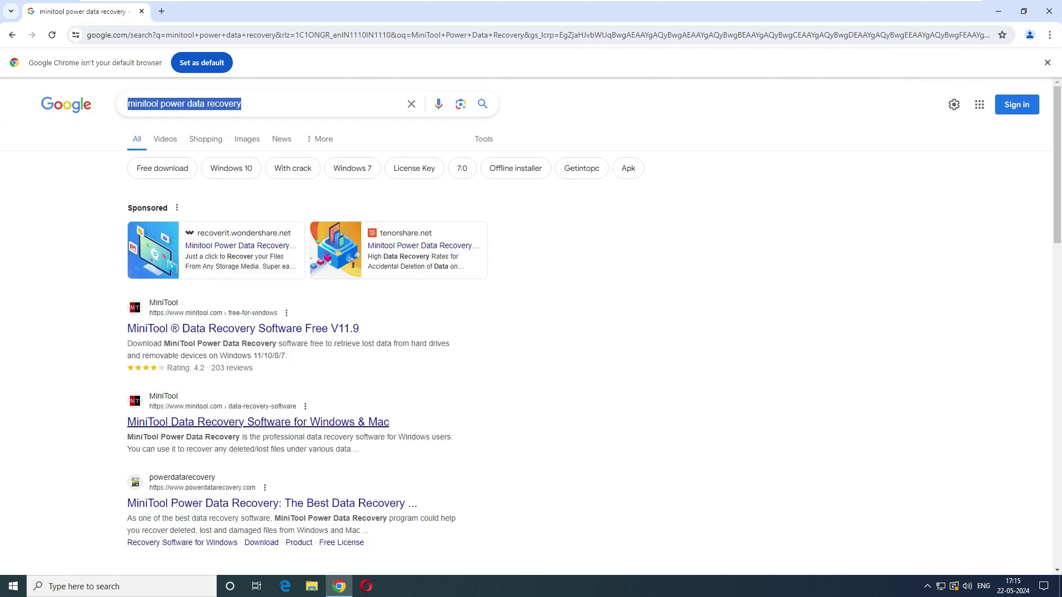
left_click(243, 328)
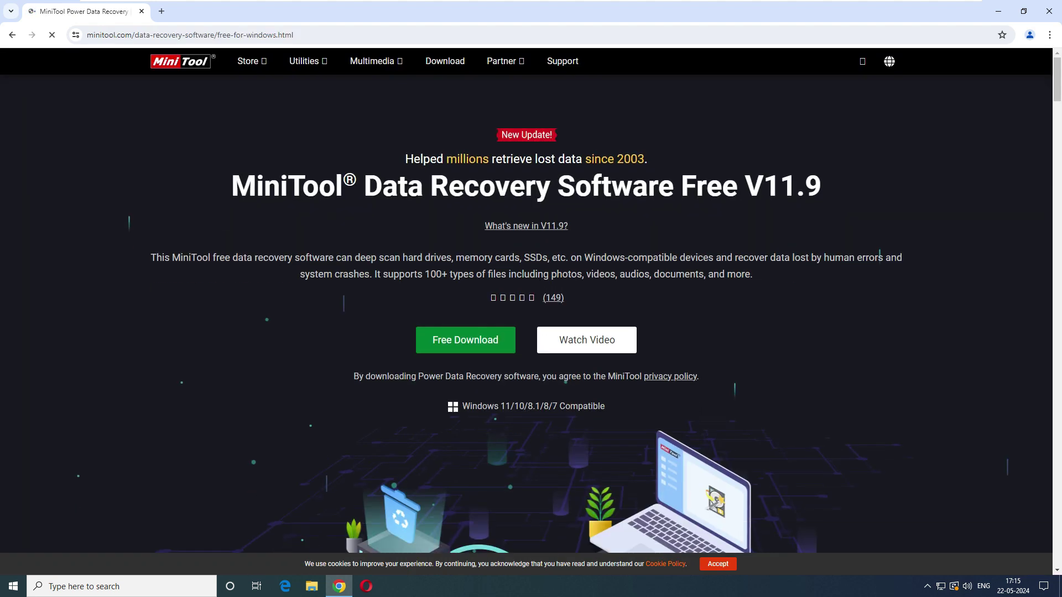
Step: Read the product heading and introduction, noting the supported storage devices, data loss causes and file types
left_click_drag(231, 186, 805, 186)
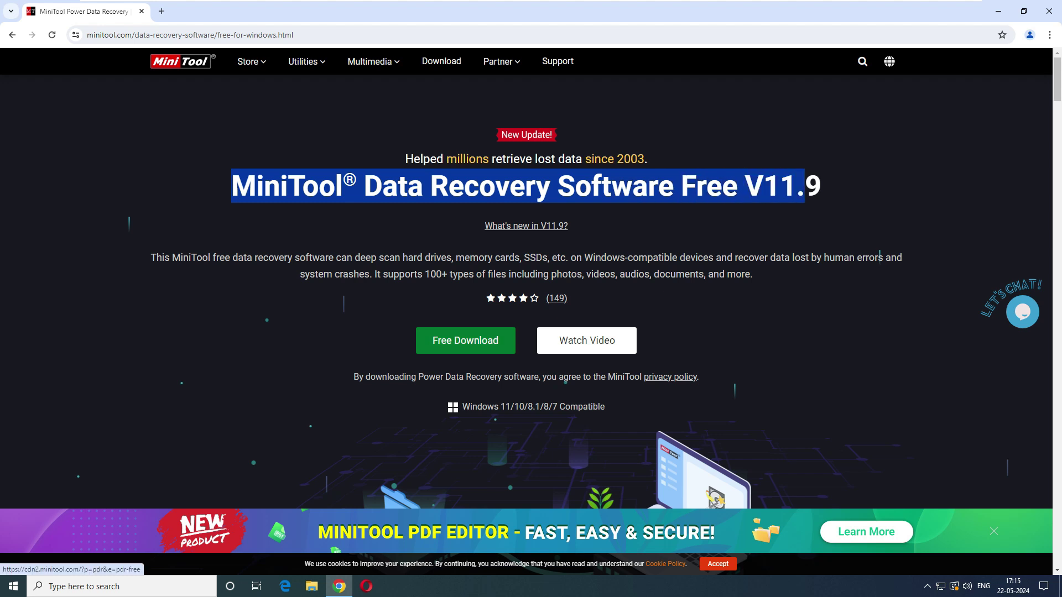
left_click(691, 321)
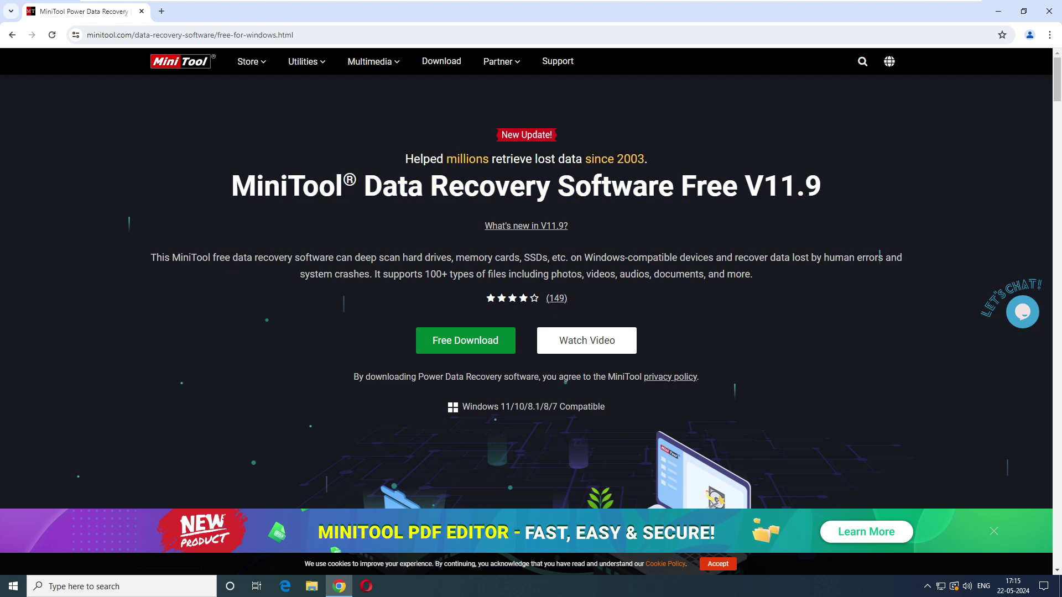
left_click_drag(151, 258, 292, 257)
left_click(365, 257)
mouse_move(365, 257)
left_mouse_down()
mouse_move(440, 257)
mouse_move(384, 258)
left_mouse_up()
left_click_drag(456, 257, 727, 257)
left_click(989, 246)
left_click_drag(805, 257, 874, 258)
left_click(879, 257)
left_click_drag(430, 275, 592, 275)
left_click(592, 274)
left_click_drag(665, 274, 718, 274)
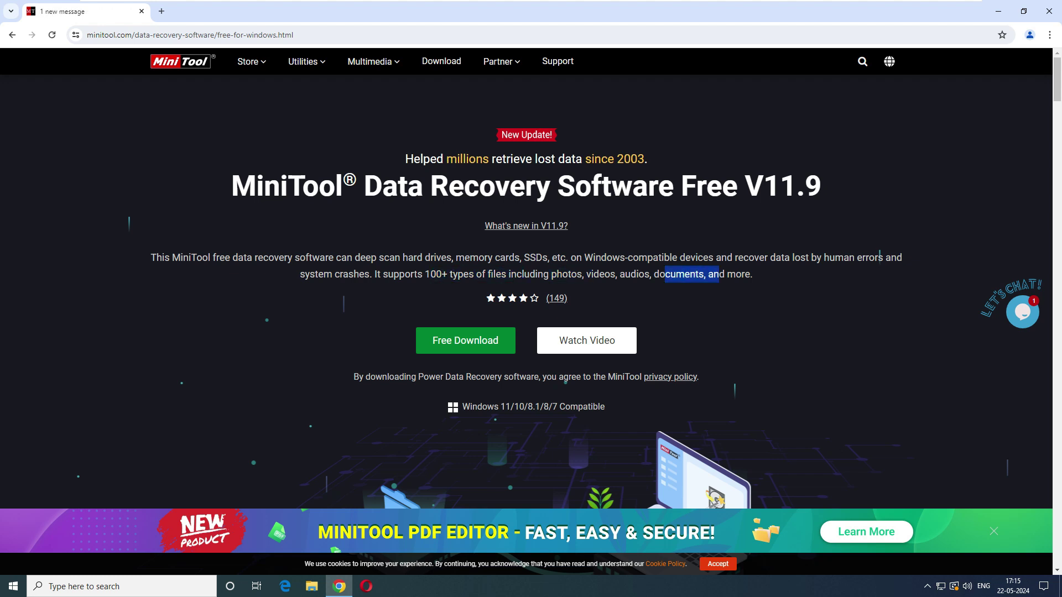
Step: Review the data loss situations the software covers: Accidentally Deleted Files, OS Crash and Hard Drive Damage
scroll(879, 257, "down", 10)
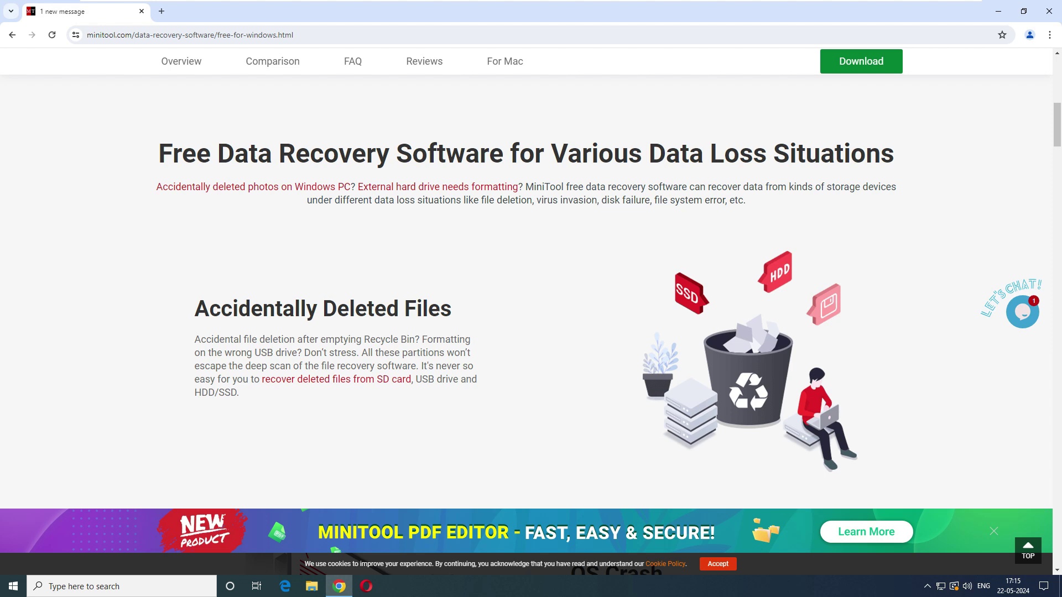
left_click_drag(194, 308, 451, 308)
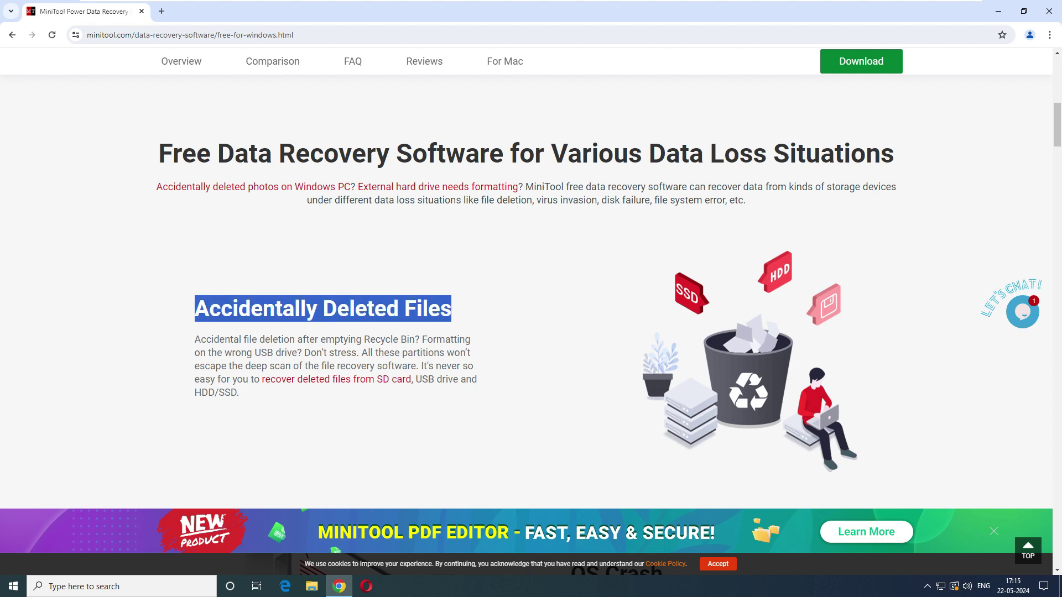
left_click(629, 165)
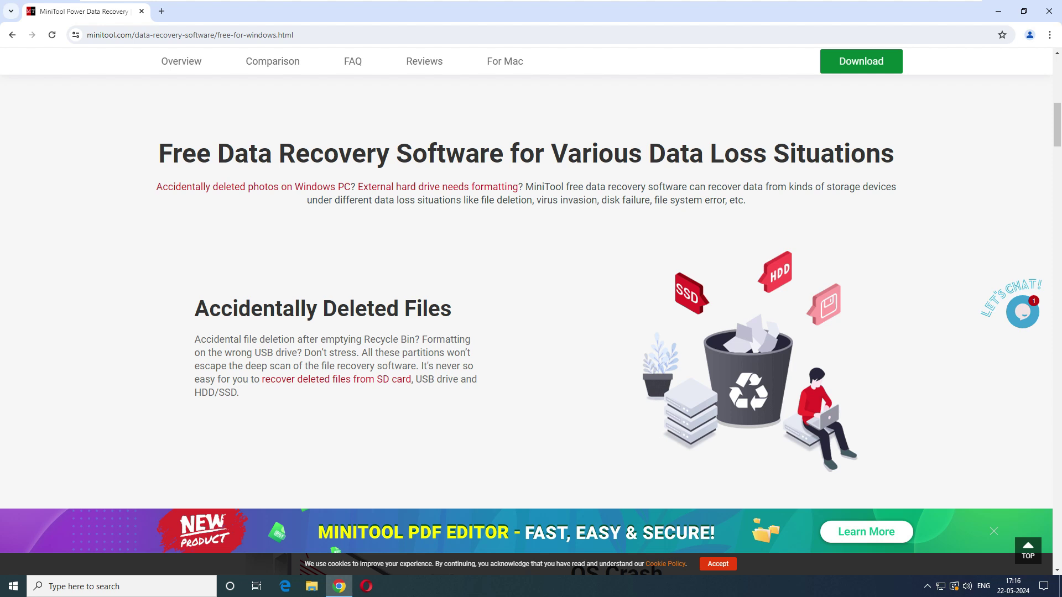
left_click_drag(451, 309, 194, 309)
left_click(194, 309)
scroll(526, 291, "down", 8)
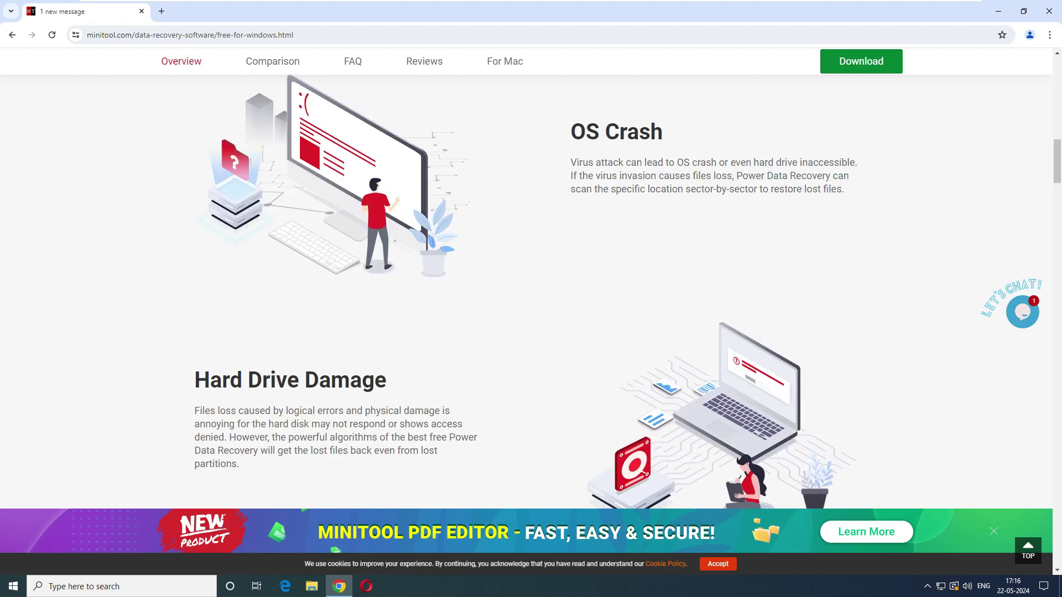
left_click_drag(571, 131, 662, 132)
triple_click(290, 379)
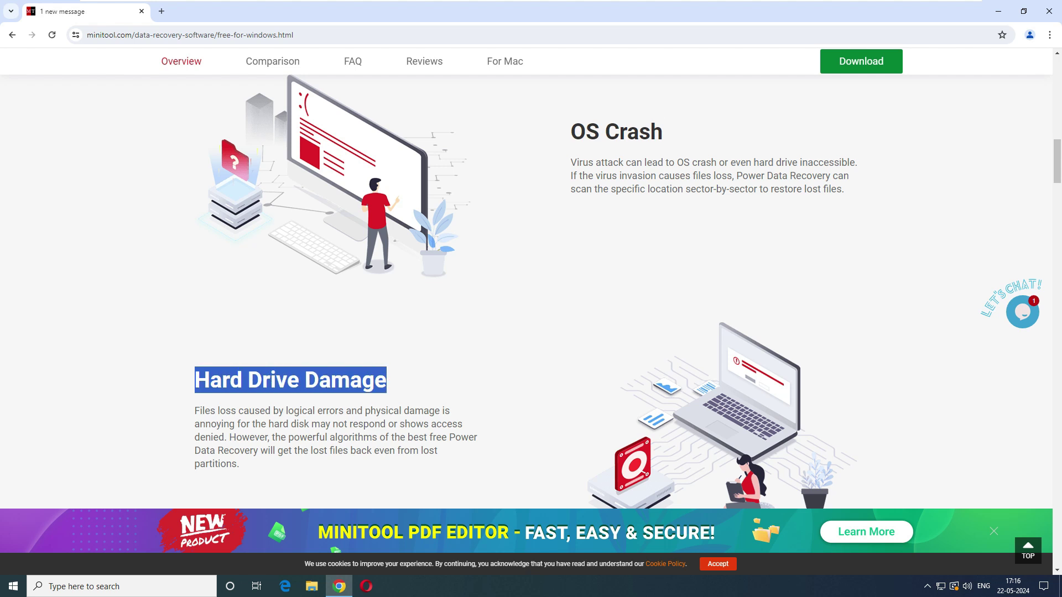
Step: Read the Cover All Storage Devices for Data Restoration section, including the hard drive and USB flash drive descriptions
scroll(526, 291, "down", 15)
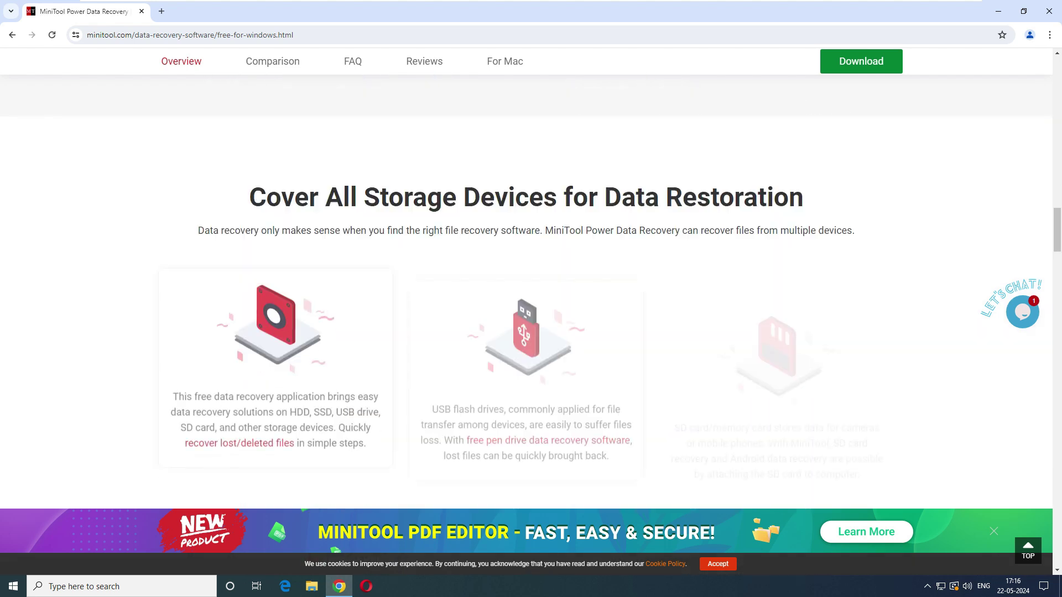
scroll(530, 287, "down", 2)
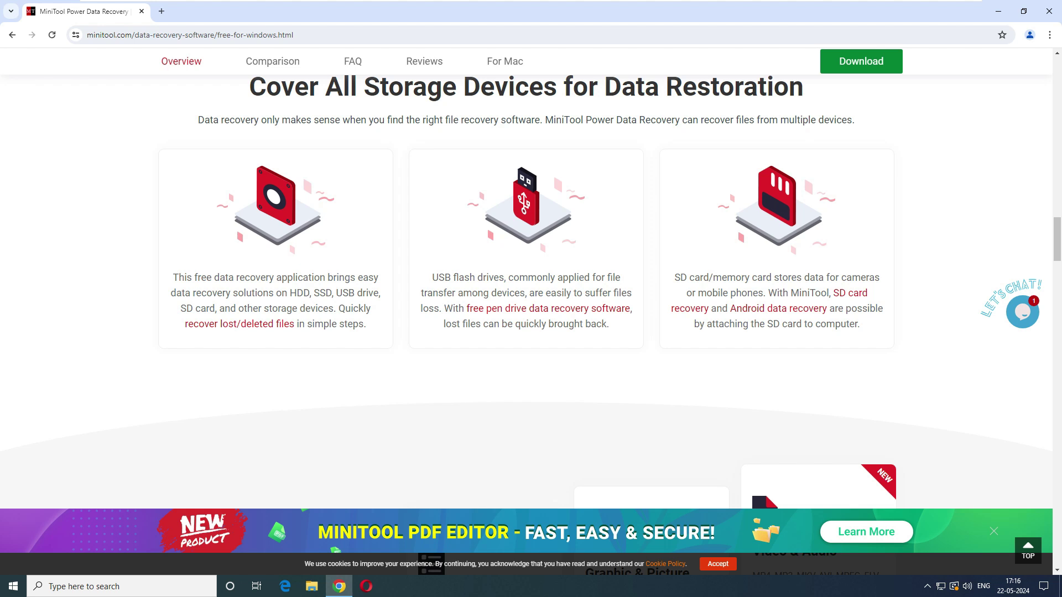
left_click_drag(289, 293, 345, 308)
left_click(345, 308)
left_click_drag(432, 277, 530, 277)
left_click(520, 277)
left_click(529, 277)
left_click_drag(542, 277, 632, 293)
left_click(464, 277)
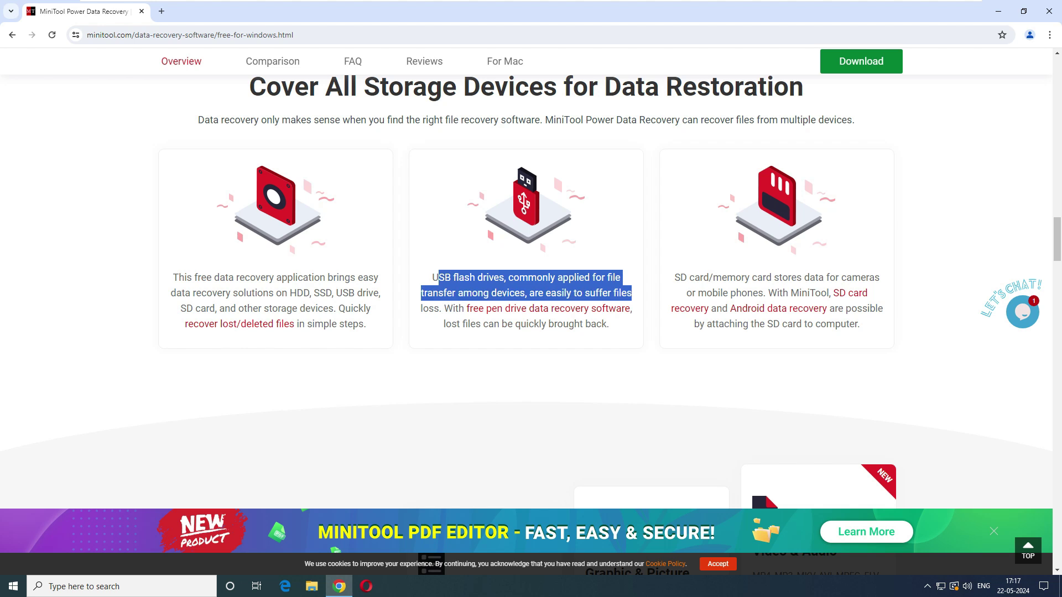
scroll(526, 325, "down", 2)
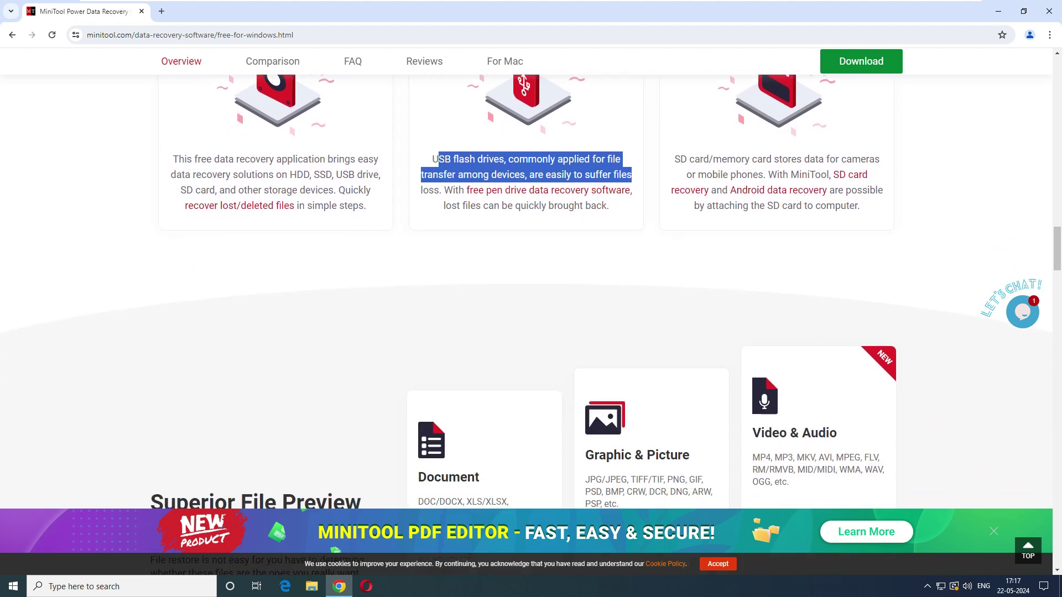
Step: Examine the supported file formats for documents, pictures, video and audio, archives, email and other files
scroll(526, 325, "down", 6)
scroll(525, 325, "up", 4)
triple_click(426, 343)
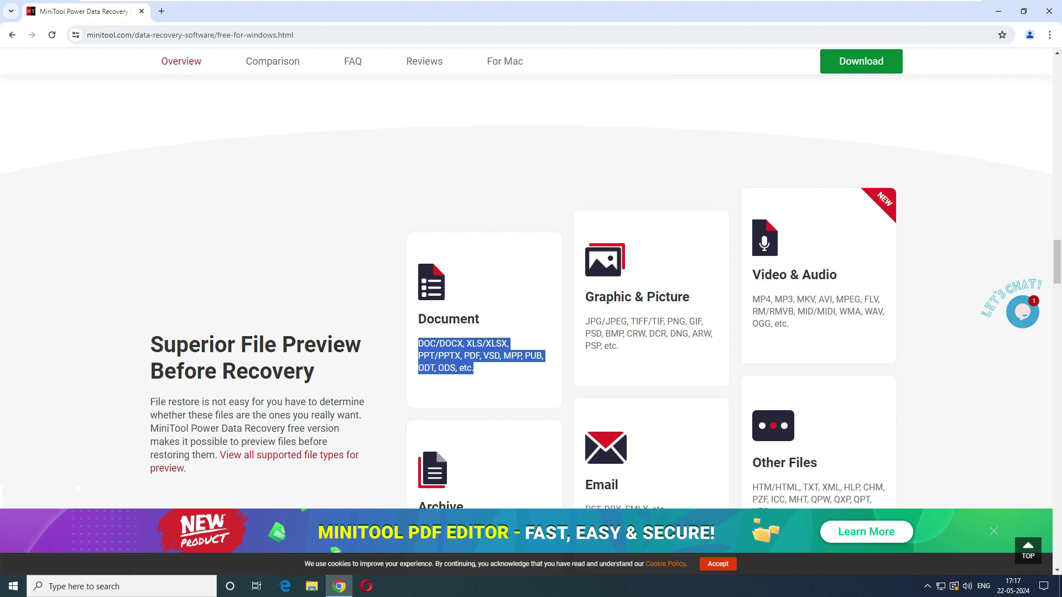
triple_click(592, 322)
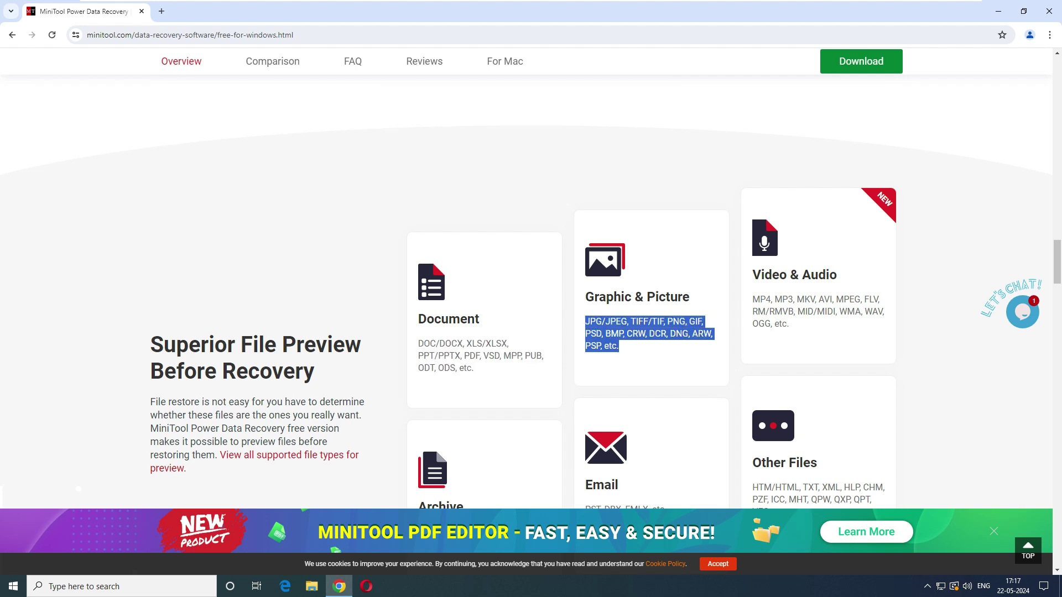
left_click(650, 334)
left_click_drag(619, 347, 585, 322)
left_click_drag(752, 299, 782, 323)
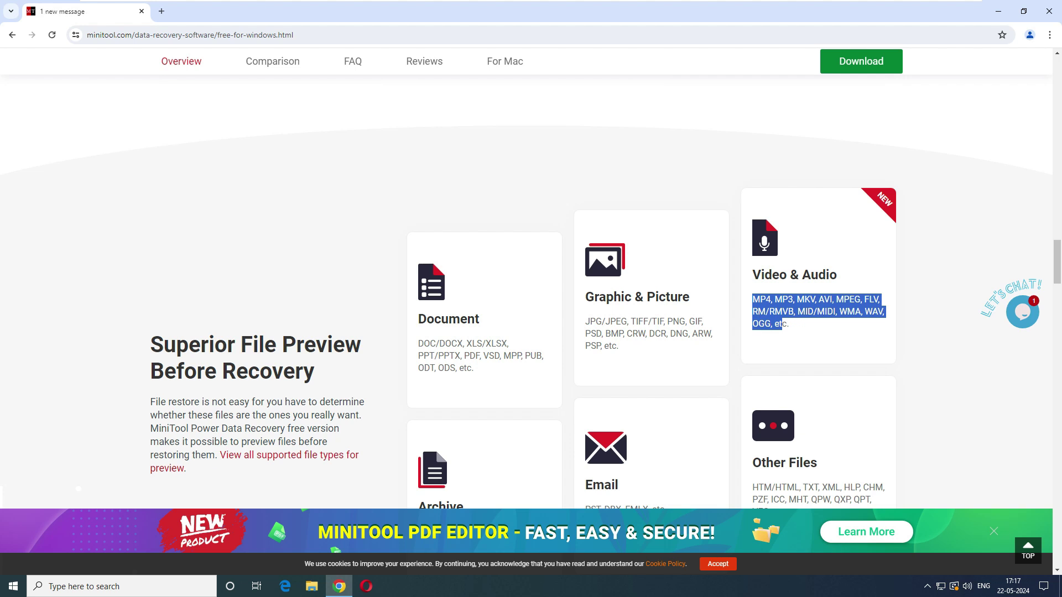
scroll(781, 323, "down", 3)
left_click_drag(524, 366, 418, 366)
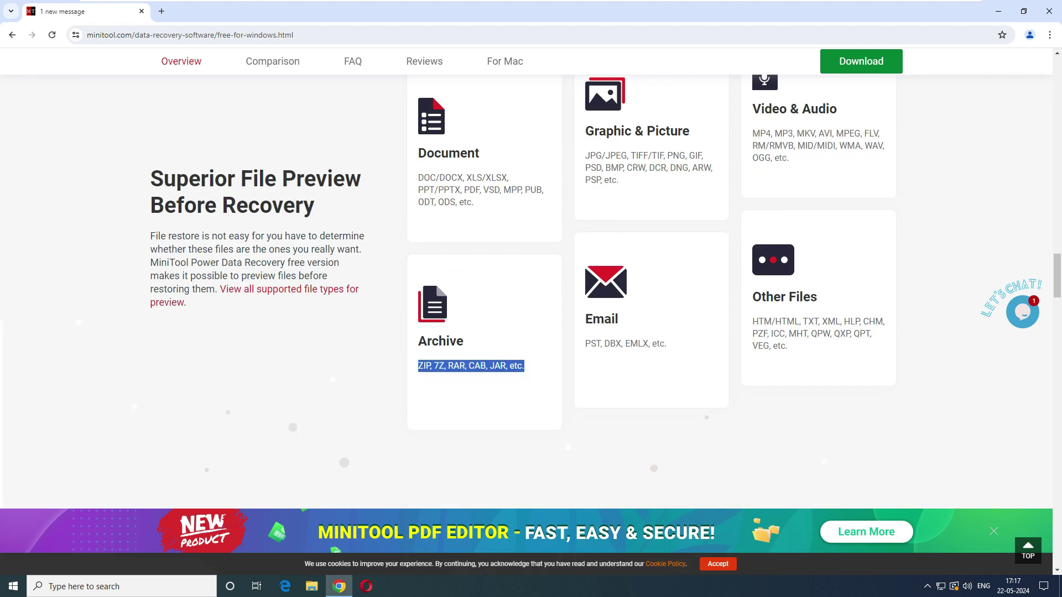
left_click_drag(666, 343, 585, 343)
left_click_drag(788, 345, 752, 321)
left_click(788, 346)
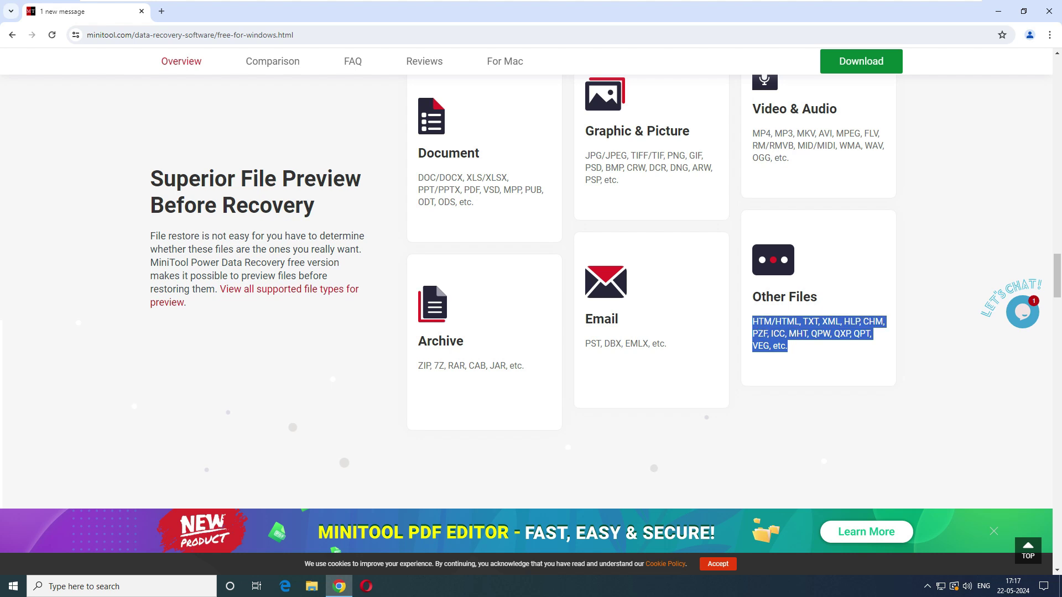
left_click(752, 321)
Step: Download the free MiniTool Power Data Recovery installer from the banner offering up to 1 GB of free recovery
scroll(526, 292, "down", 4)
scroll(526, 291, "up", 4)
scroll(531, 276, "down", 4)
scroll(531, 276, "up", 7)
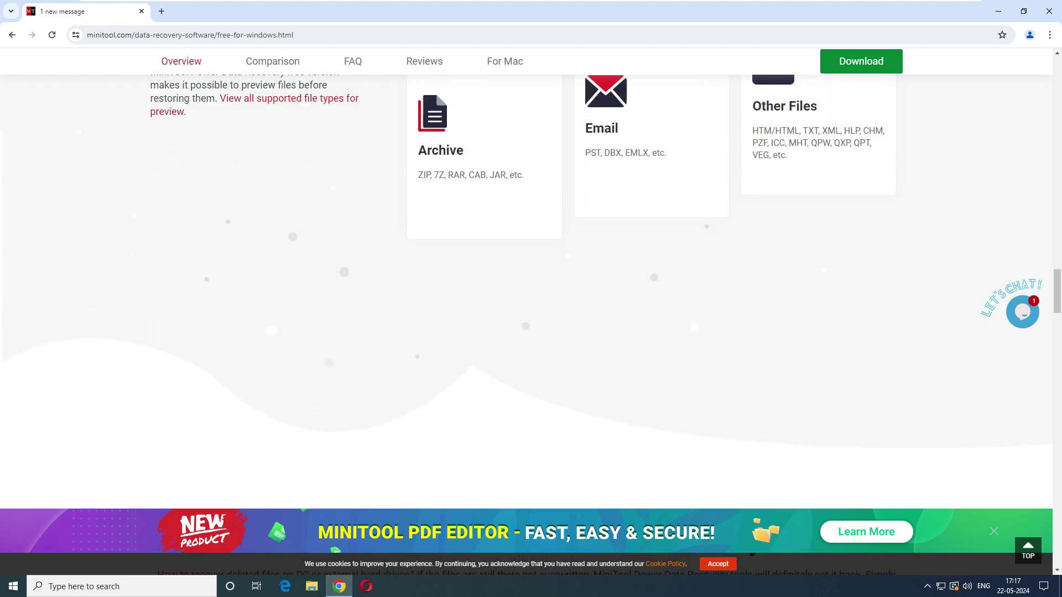
scroll(530, 276, "down", 12)
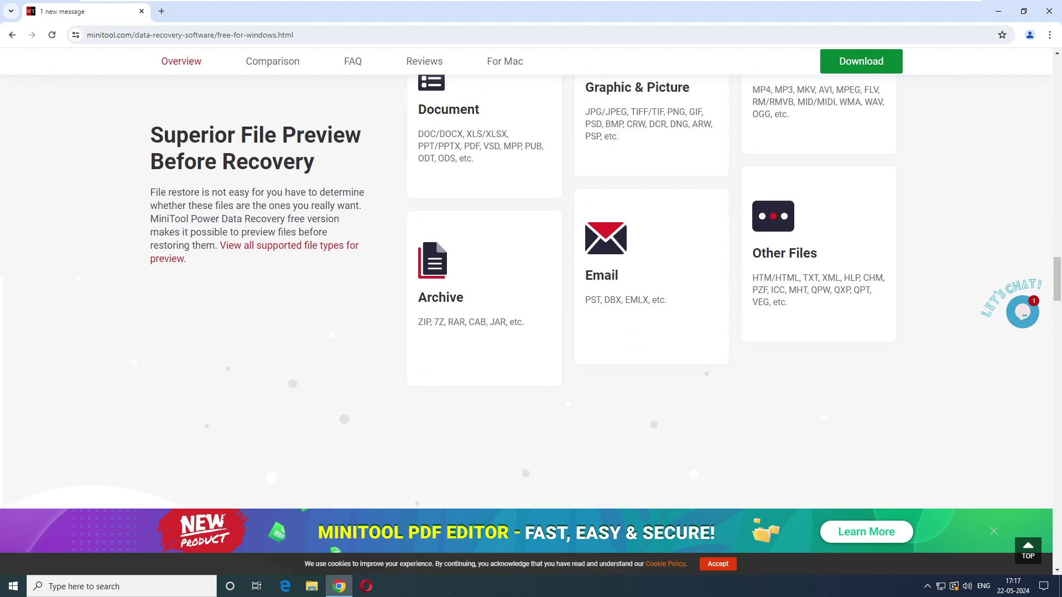
scroll(531, 276, "down", 6)
scroll(531, 276, "up", 6)
left_click_drag(325, 280, 727, 280)
left_click_drag(371, 316, 681, 315)
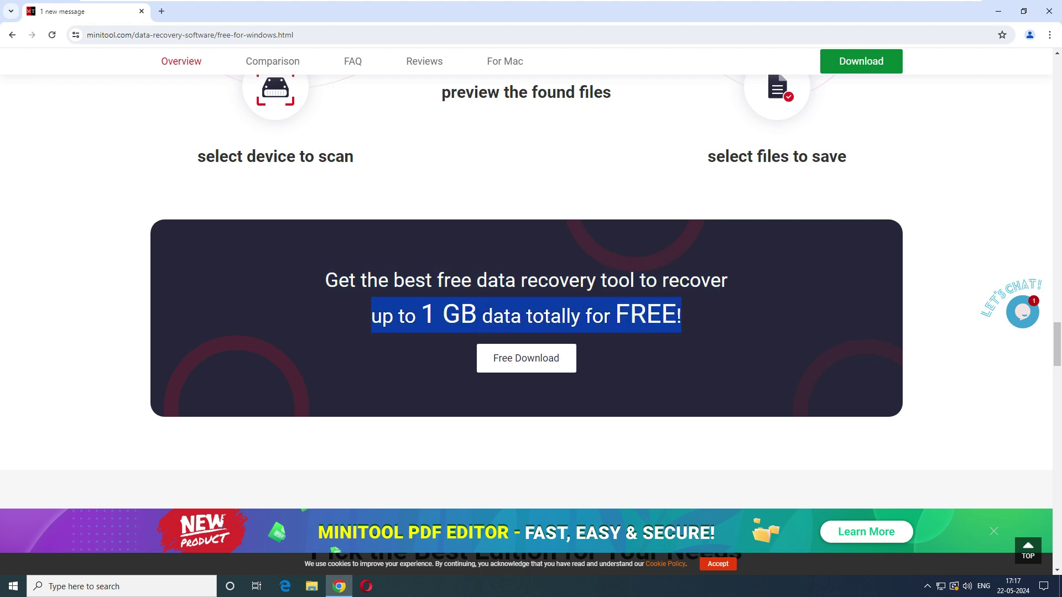
left_click(681, 316)
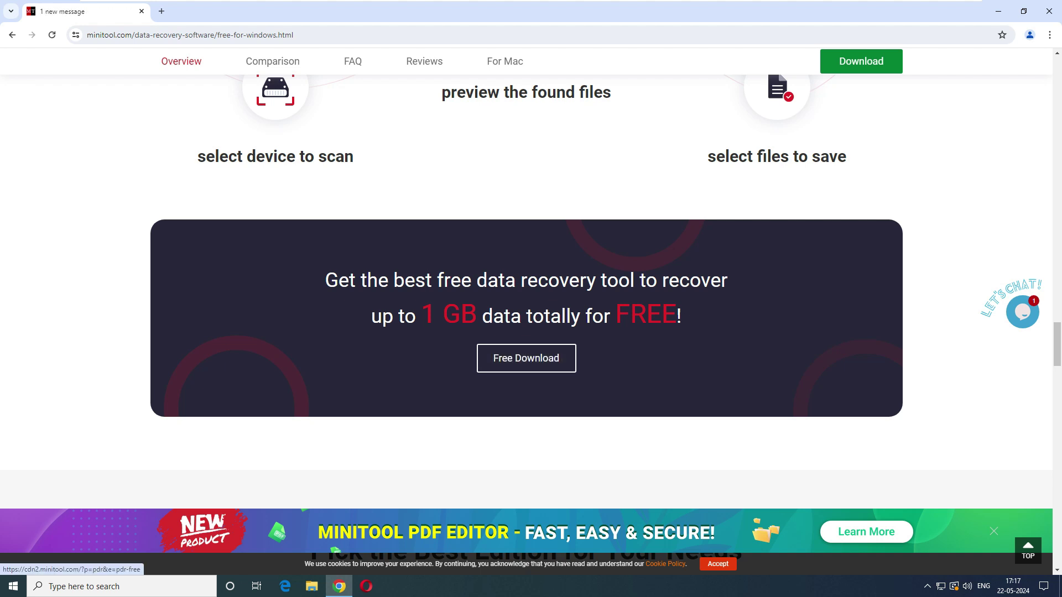
left_click(525, 357)
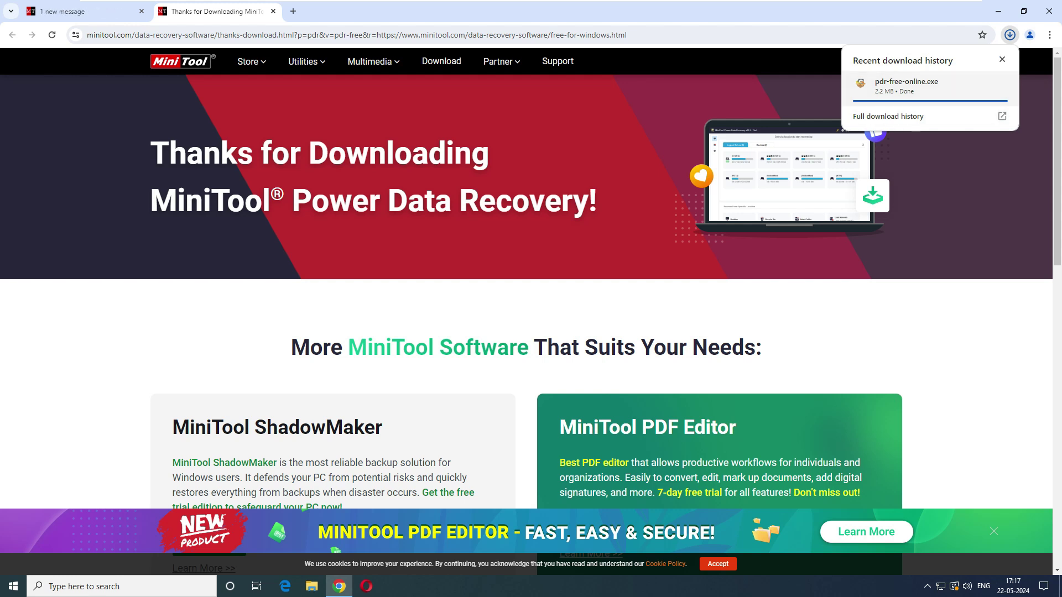
Step: Install MiniTool Power Data Recovery 11 with the default settings, agree to continue past the drive caution, and start the program
key("super+d")
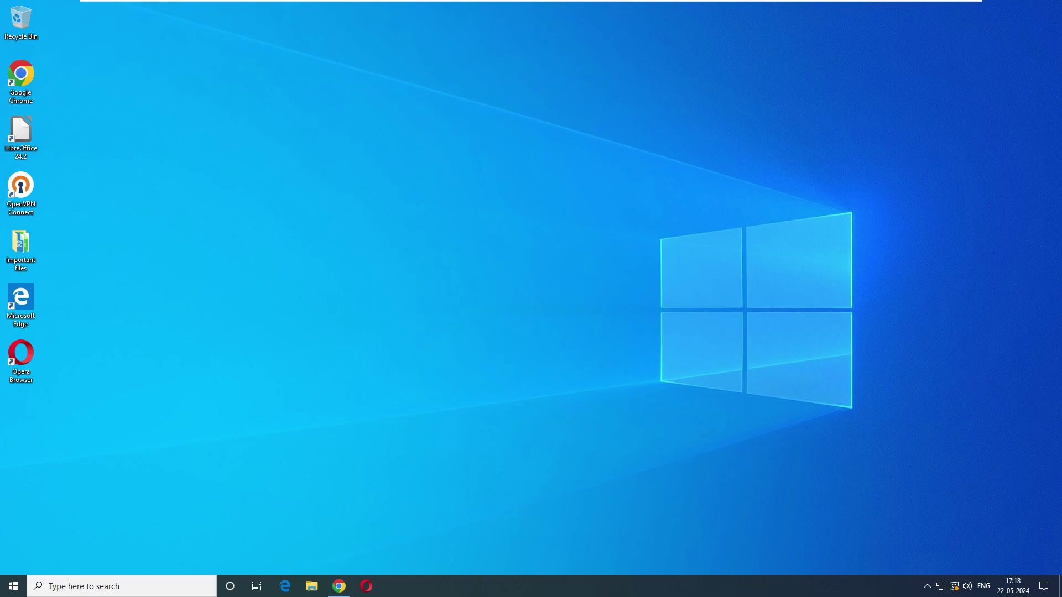
left_click(339, 585)
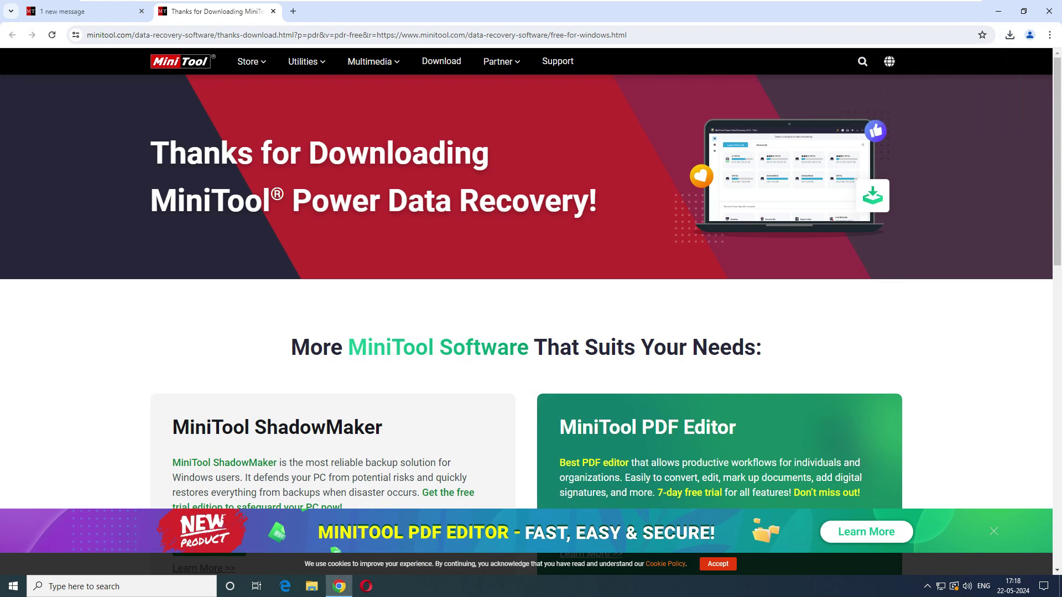
key("super+d")
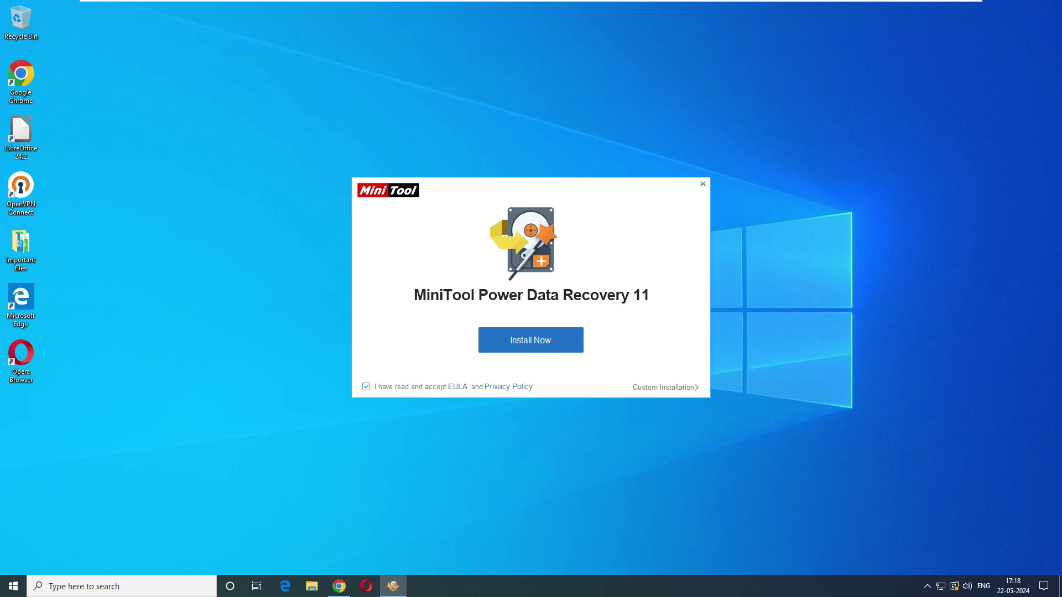
key("Return")
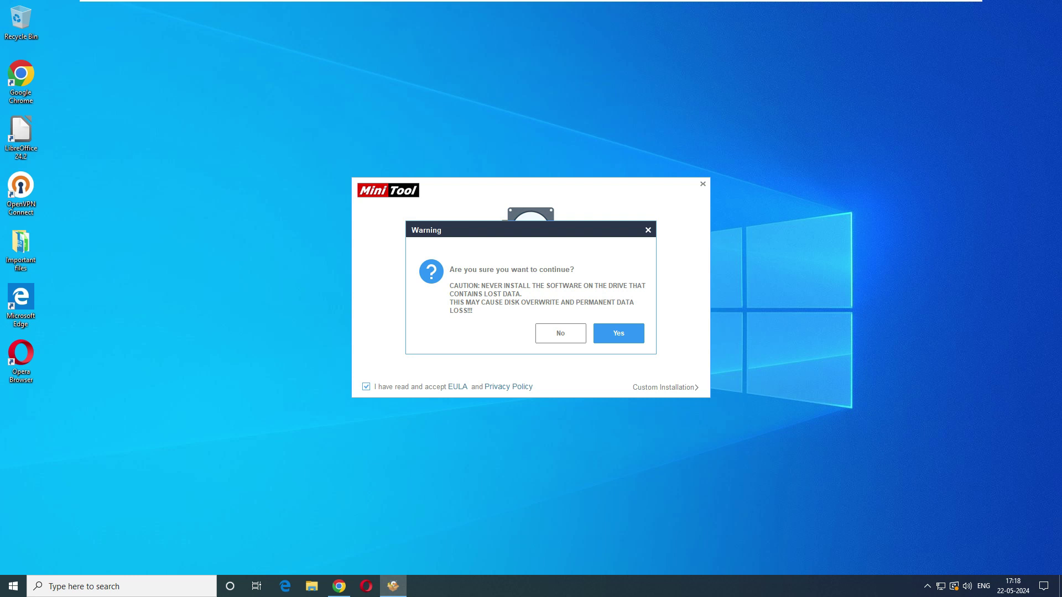
key("Return")
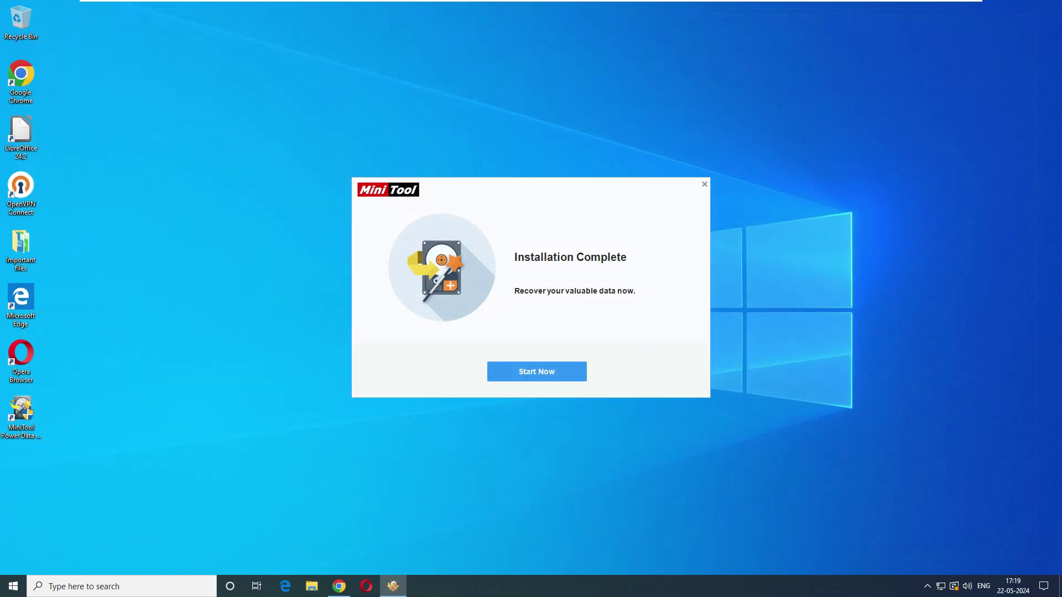
key("Return")
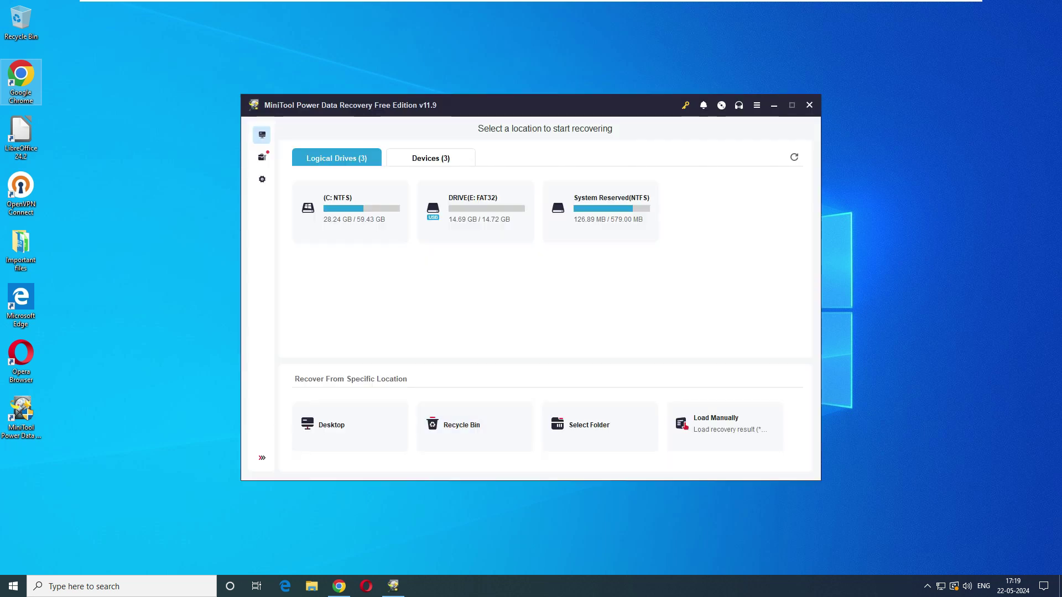
Step: Open the Important files folder on DRIVE (E:) in File Explorer and look through the Photos folder, video, spreadsheet and document it holds
left_click(311, 586)
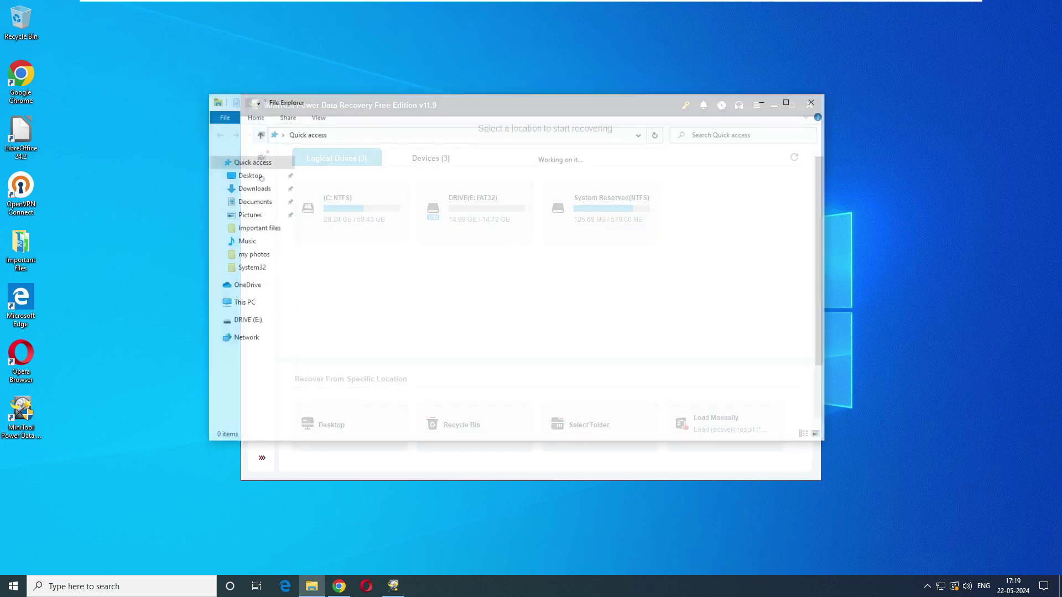
left_click(245, 320)
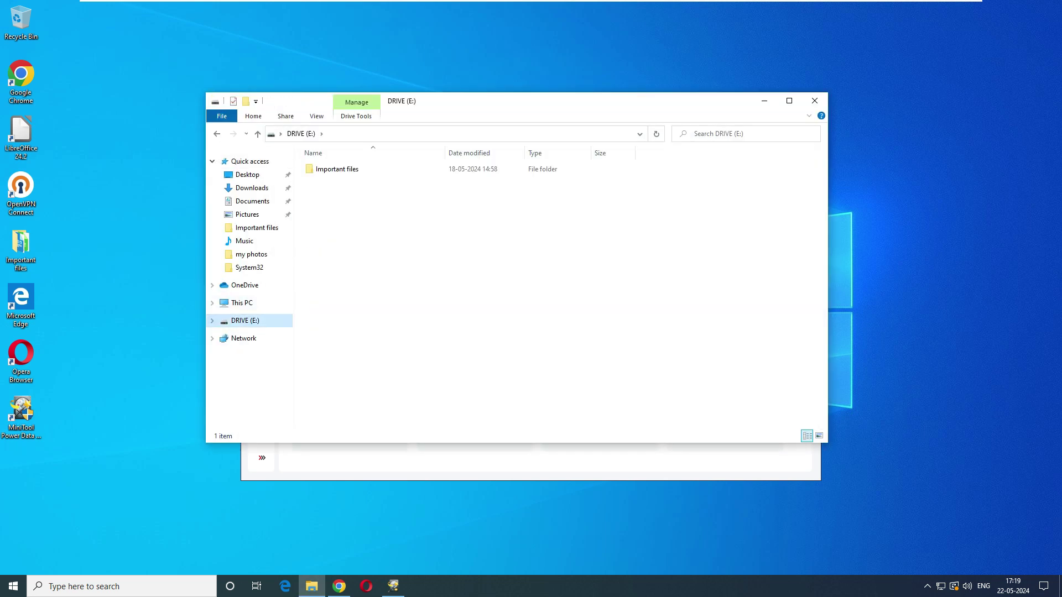
double_click(337, 168)
double_click(337, 168)
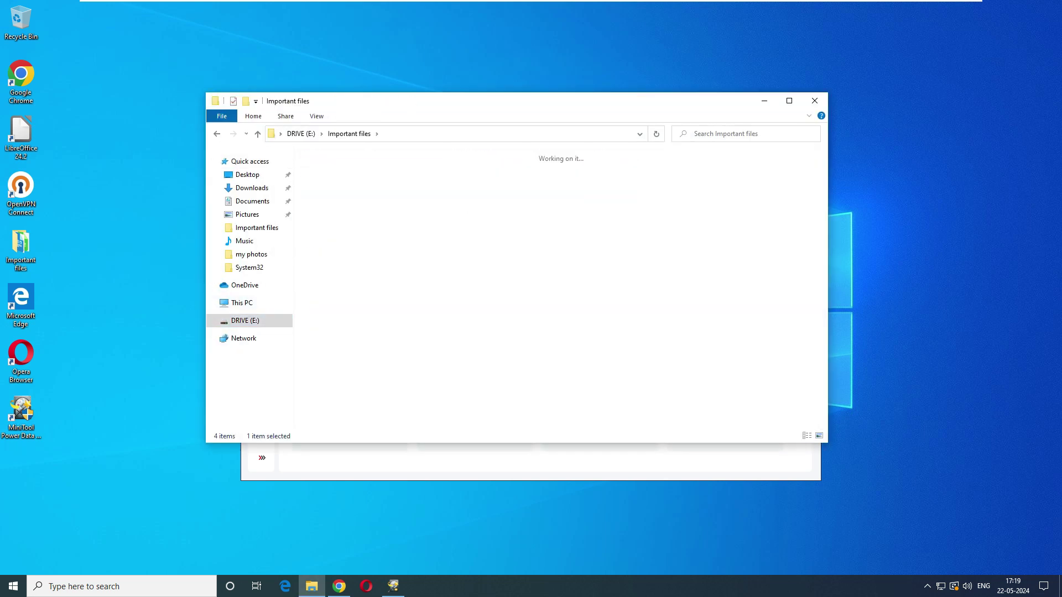
key("alt+Left")
left_click(337, 181)
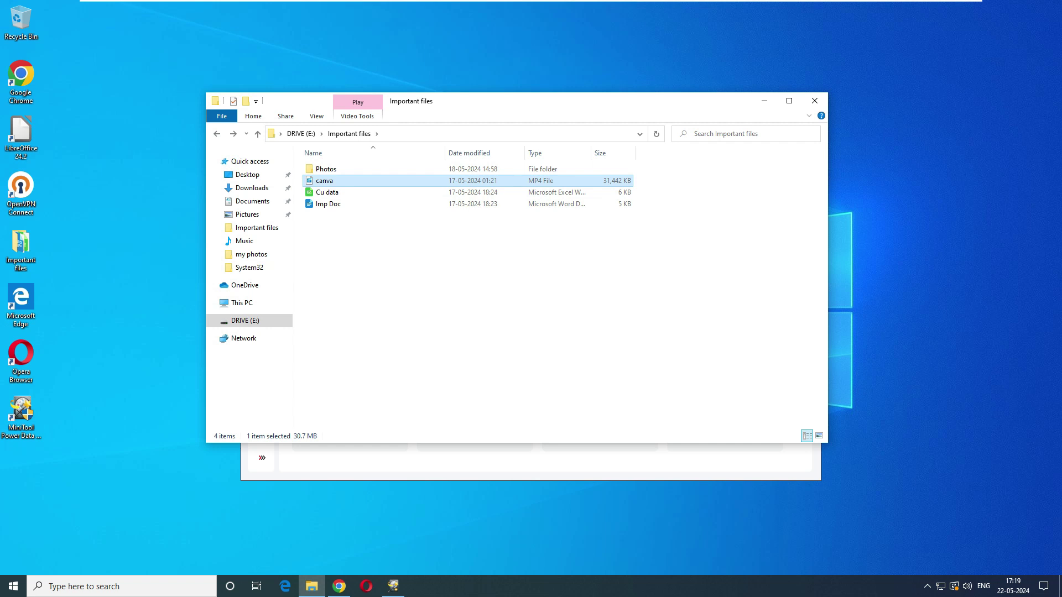
left_click(337, 192)
left_click(328, 203)
left_click(326, 192)
left_click(328, 203)
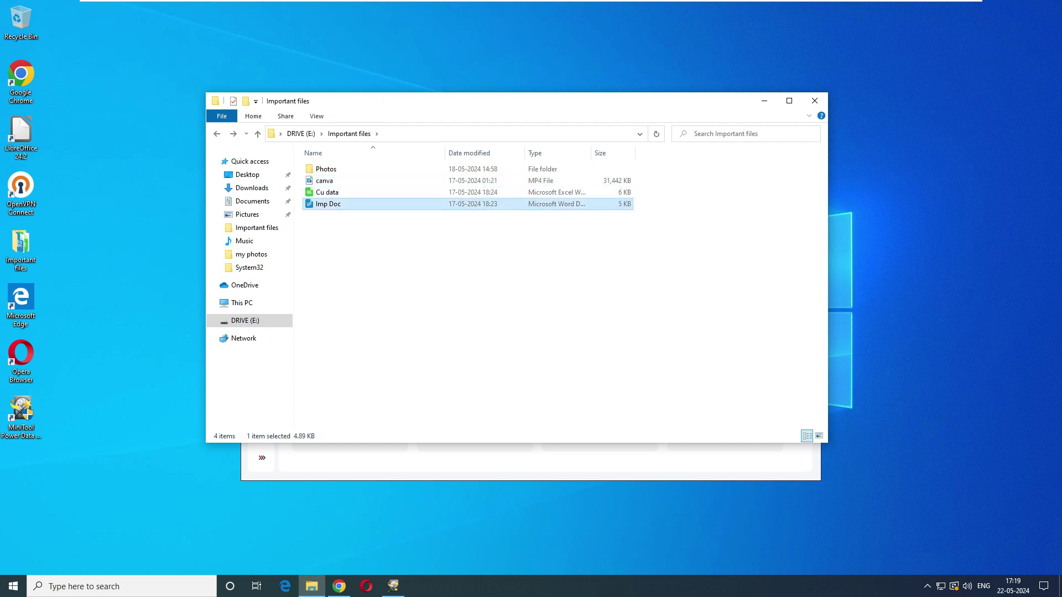
left_click(763, 101)
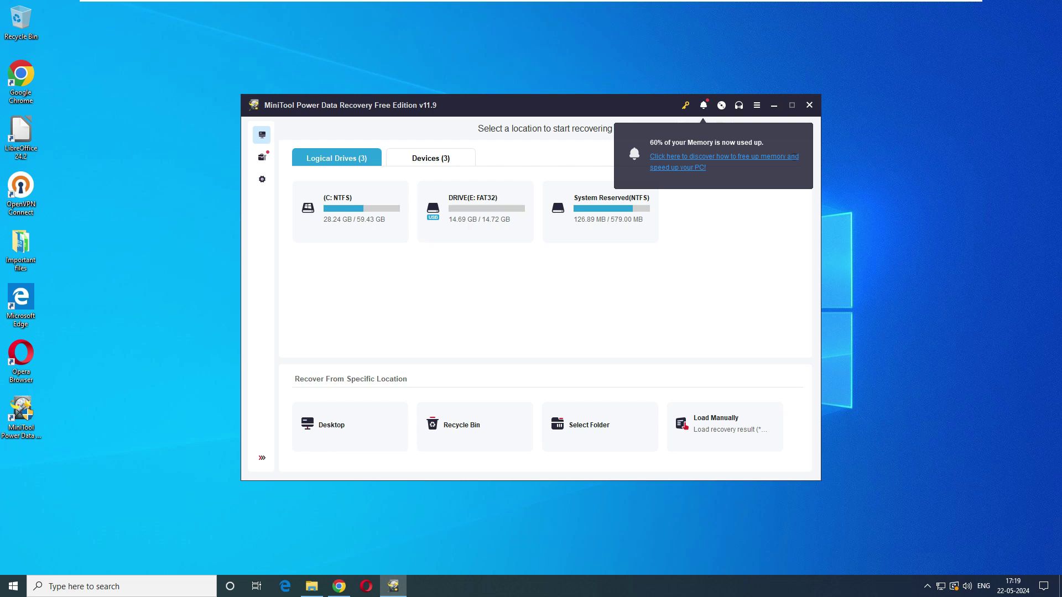
Step: Permanently delete the Photos folder, canva, Cu data and Imp Doc from Important files on drive E:, and refresh the folder
left_click(312, 586)
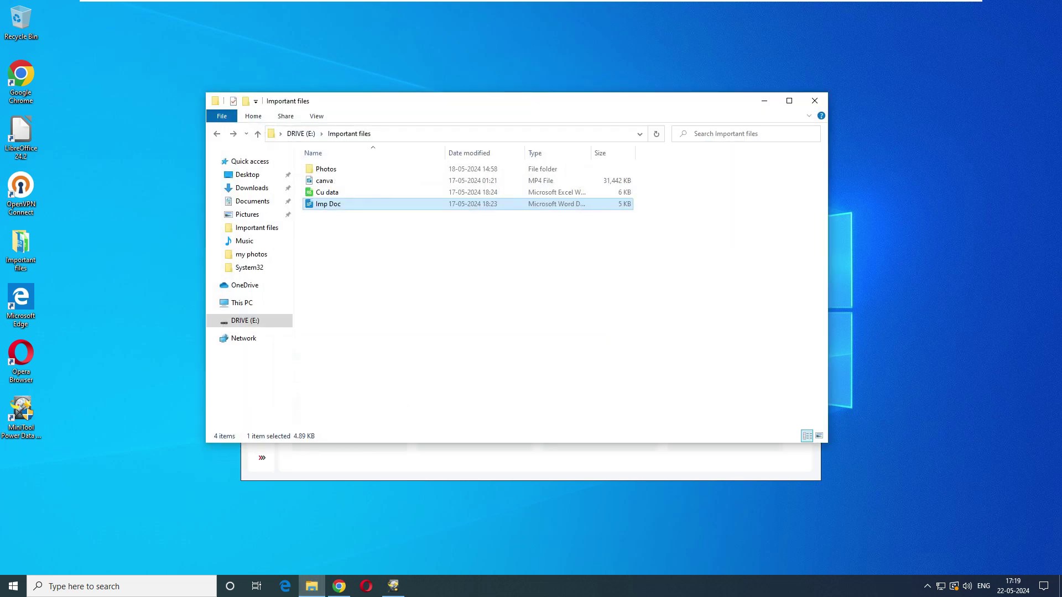
left_click_drag(490, 342, 304, 164)
left_click_drag(500, 321, 338, 169)
key("shift+Delete")
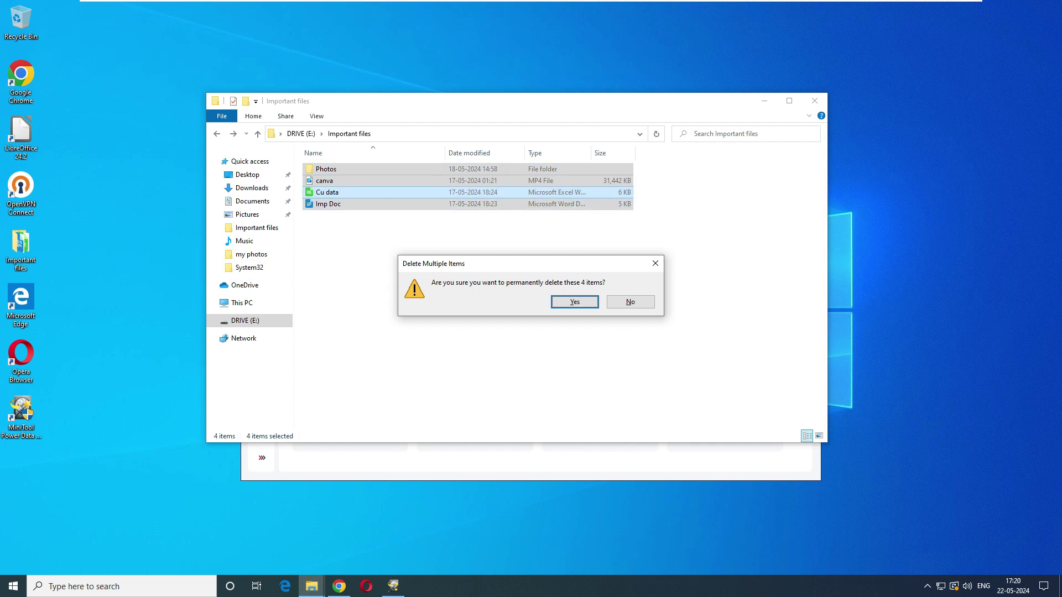
key("Return")
right_click(436, 247)
left_click(462, 288)
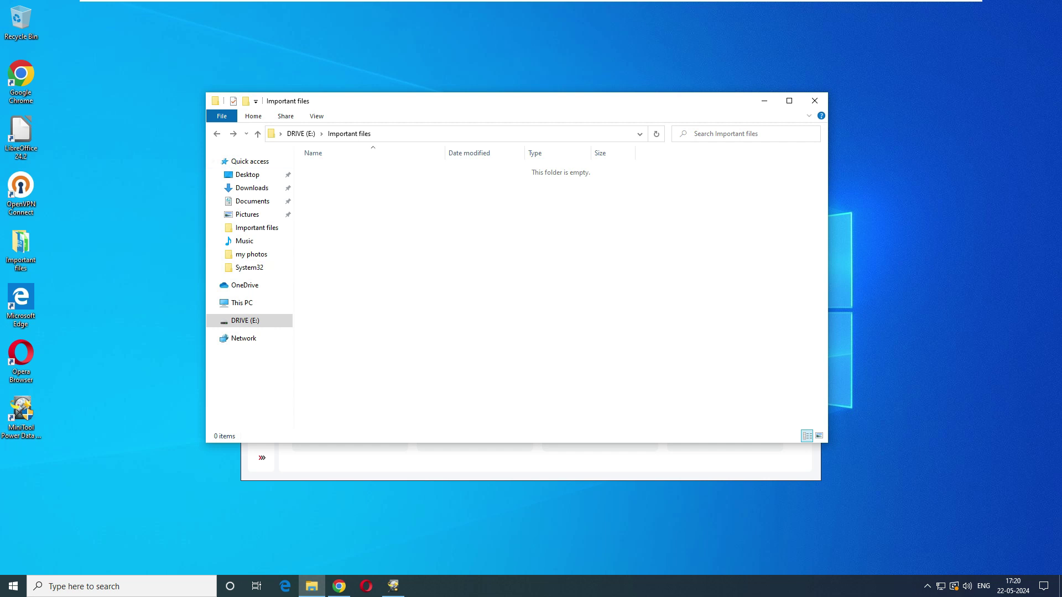
Step: Check the Recycle Bin for the deleted items, then return to MiniTool Power Data Recovery
right_click(8, 27)
left_click(25, 35)
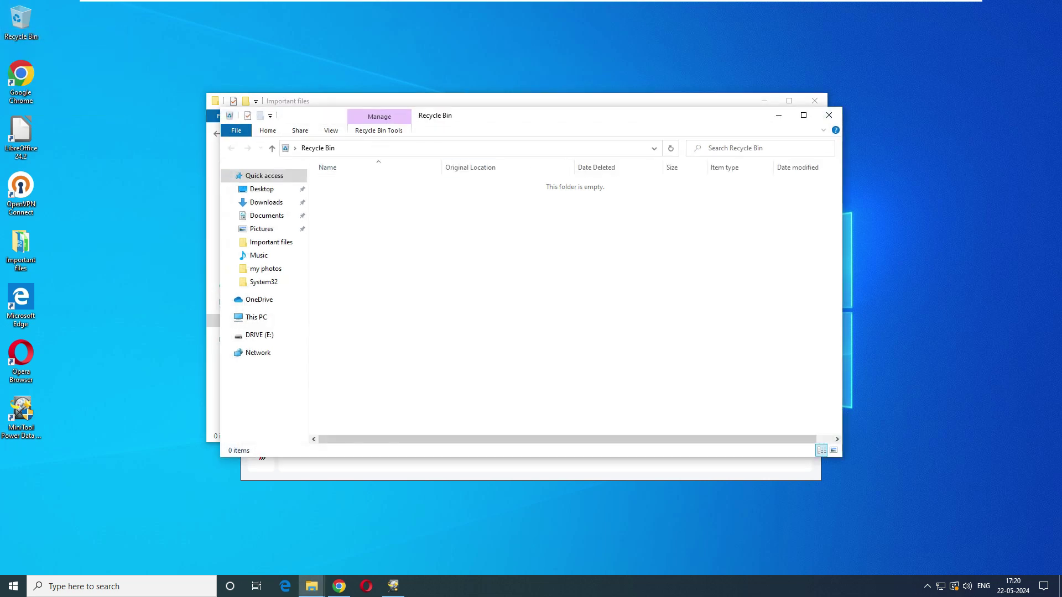
left_click(829, 115)
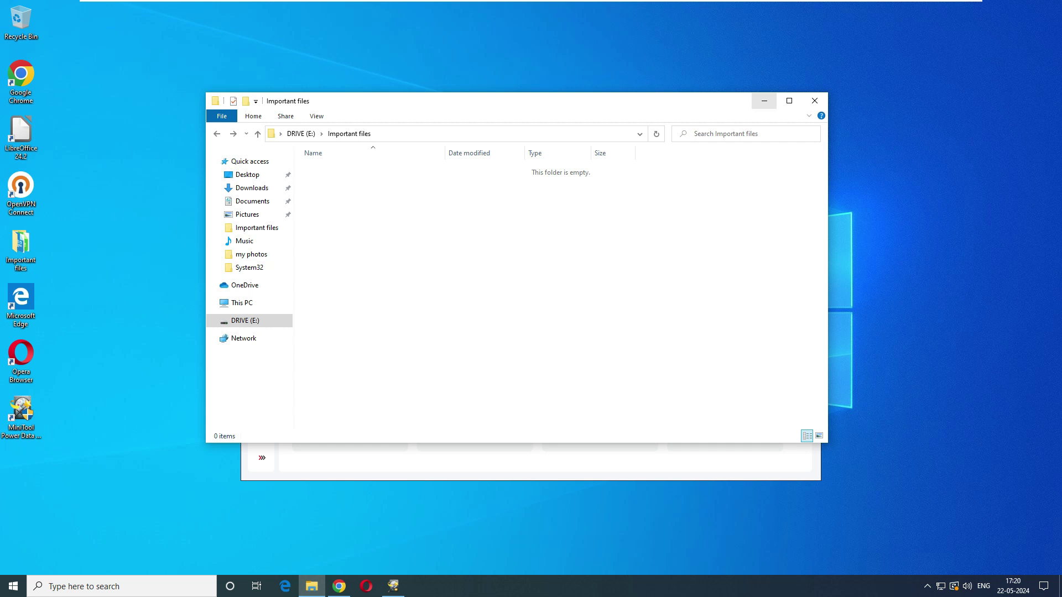
left_click(764, 101)
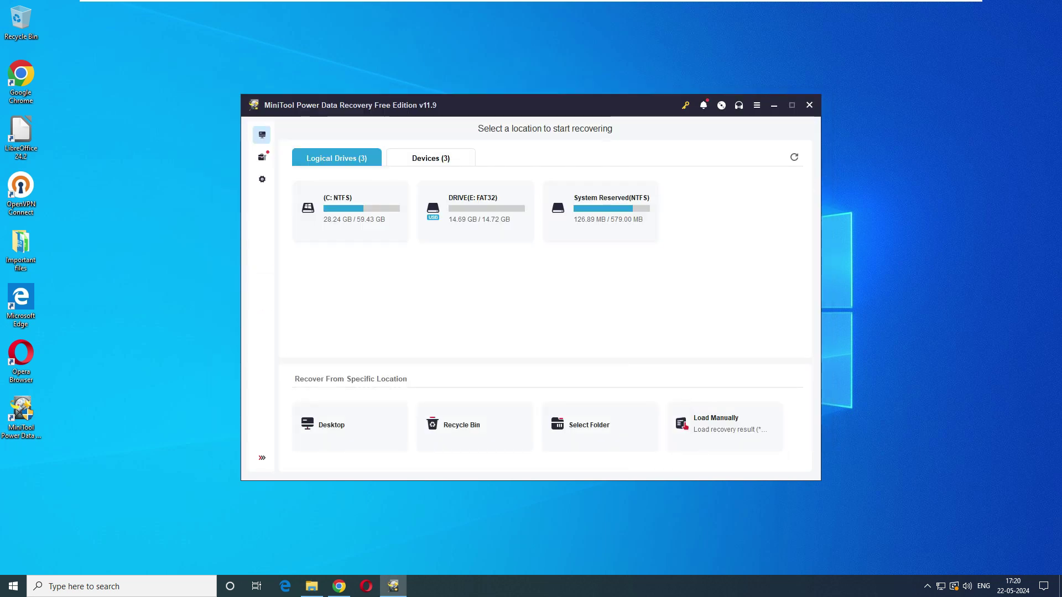
Step: Review the logical drives and the physical devices that are available for scanning
mouse_move(350, 212)
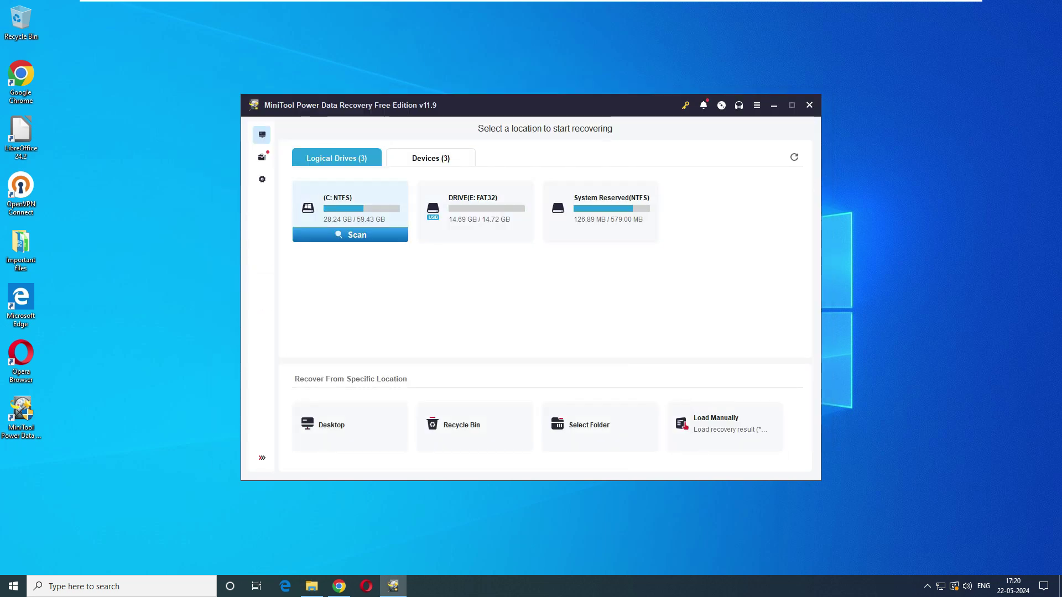
mouse_move(475, 211)
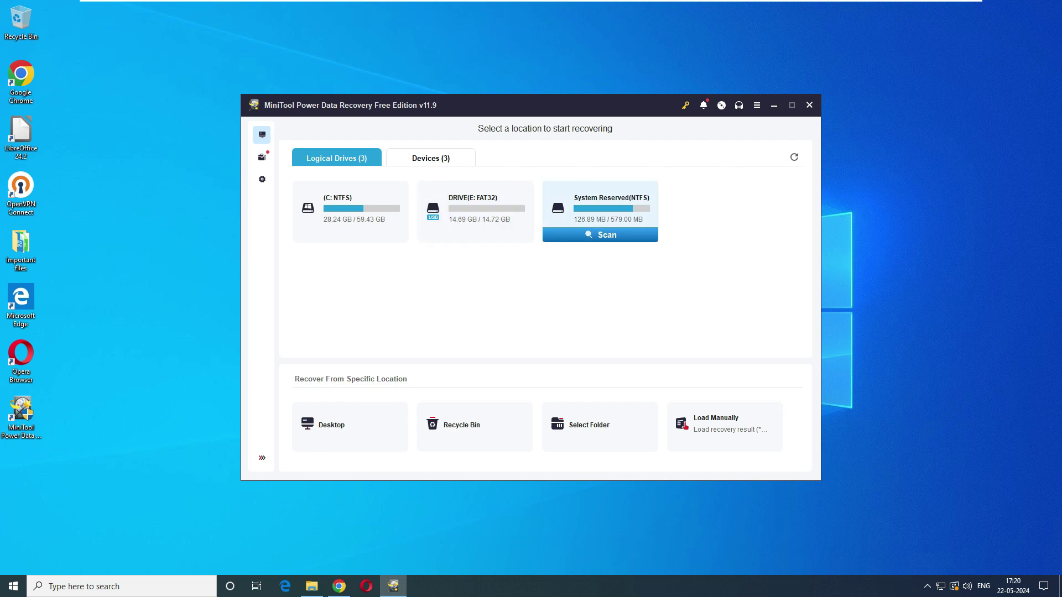
left_click(430, 158)
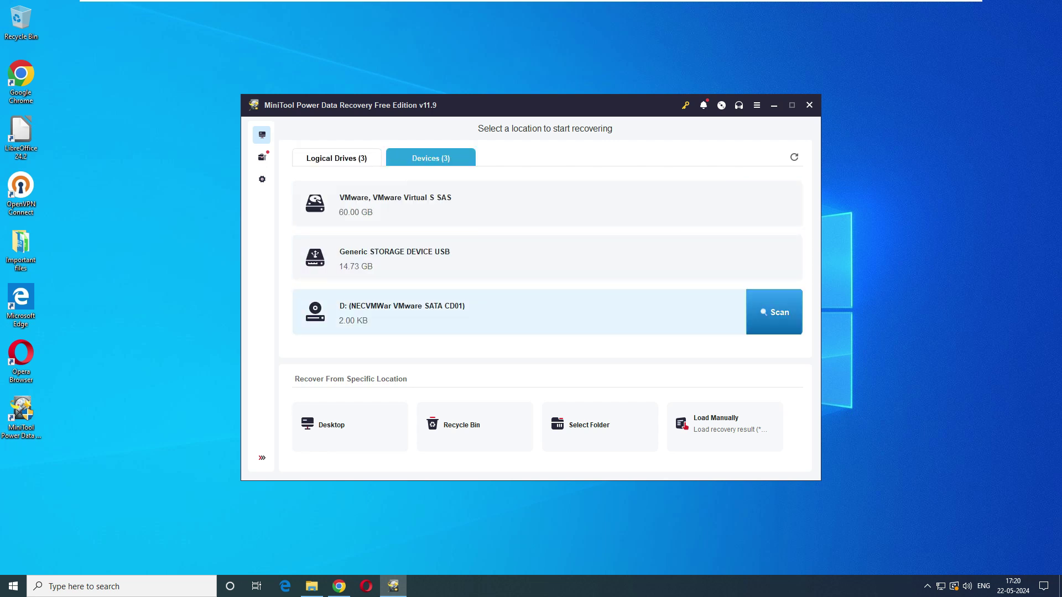
left_click(336, 158)
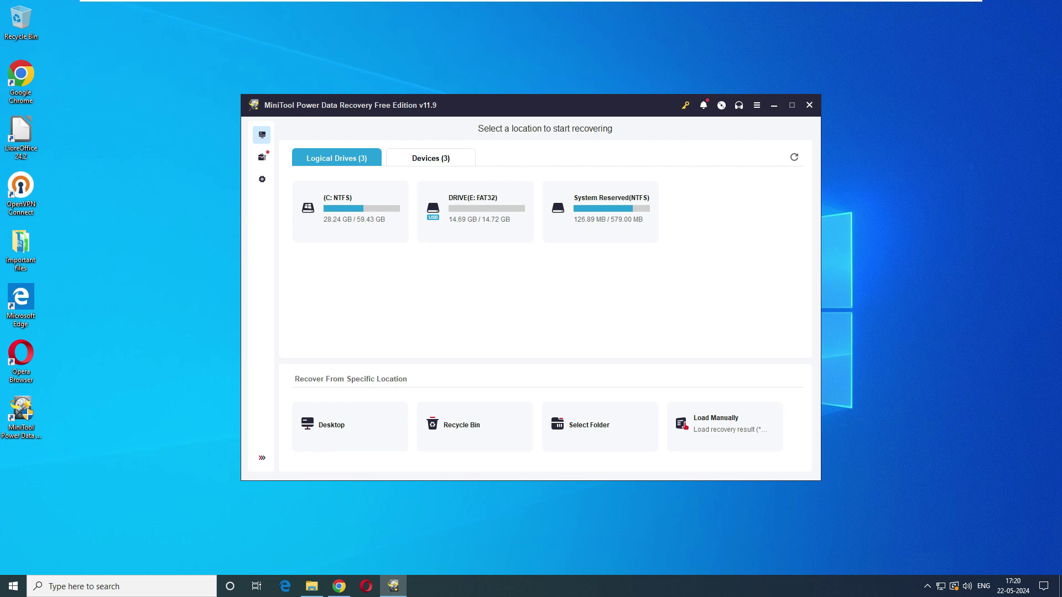
Step: Check in File Explorer where the Important files folder sits on DRIVE (E:), then return to the recovery program
left_click(311, 586)
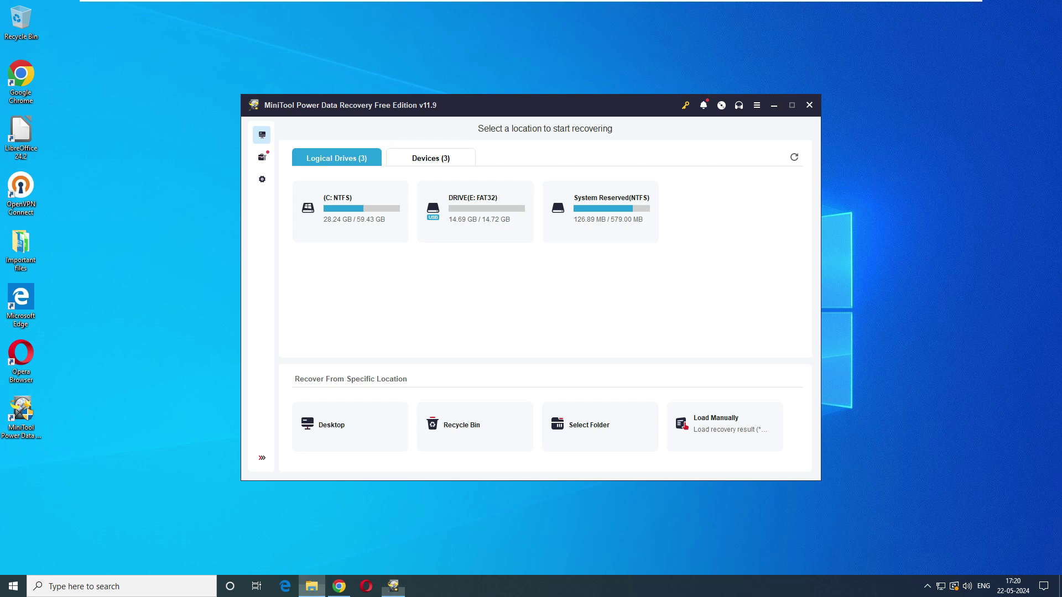
left_click(245, 321)
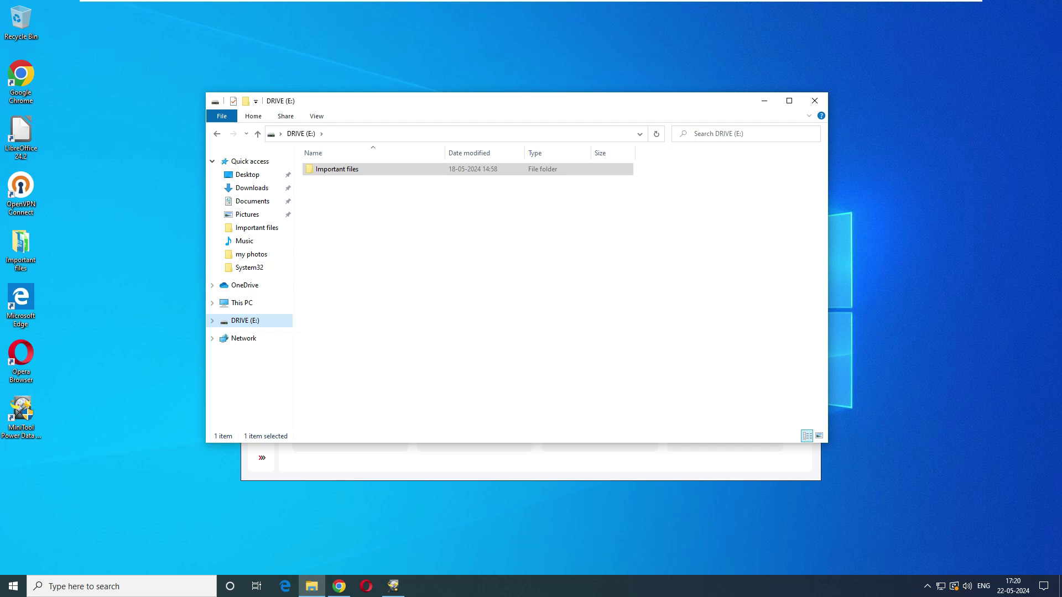
left_click(765, 100)
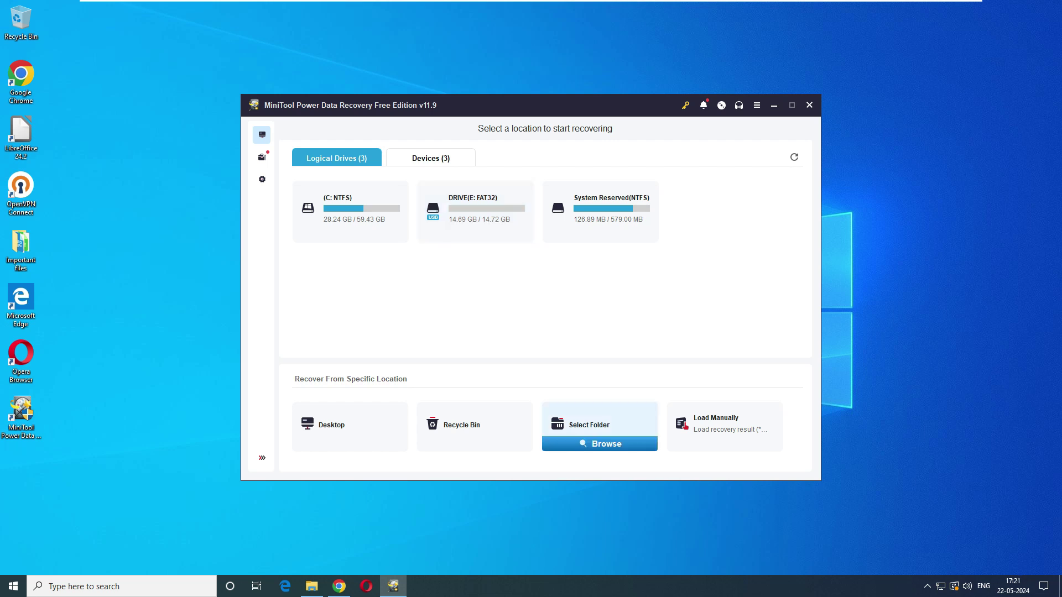
Step: Scan the specific folder Important files on DRIVE (E:) for lost data
left_click(607, 444)
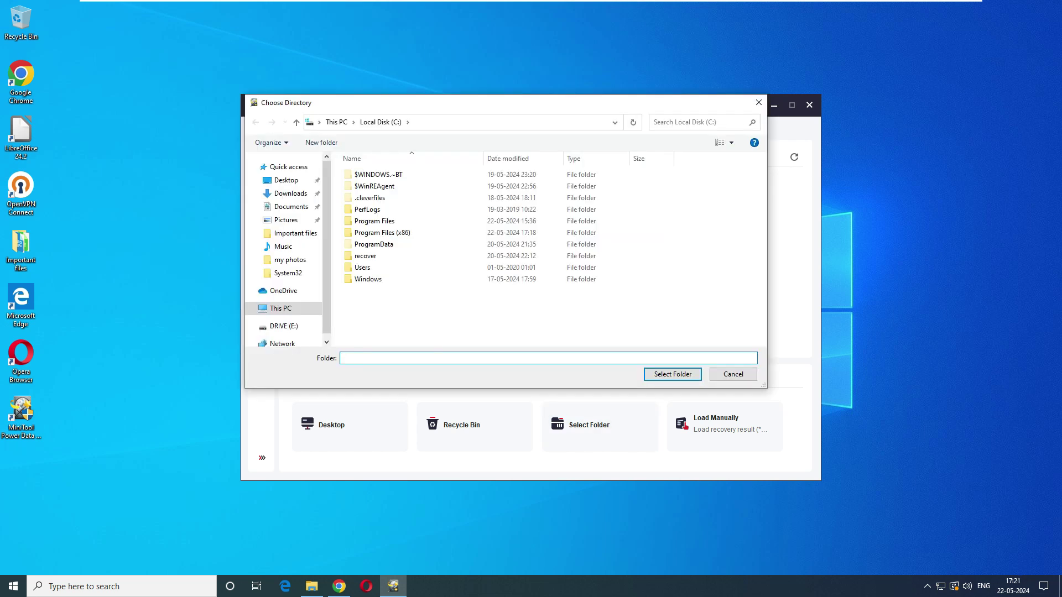
left_click(284, 325)
left_click(376, 174)
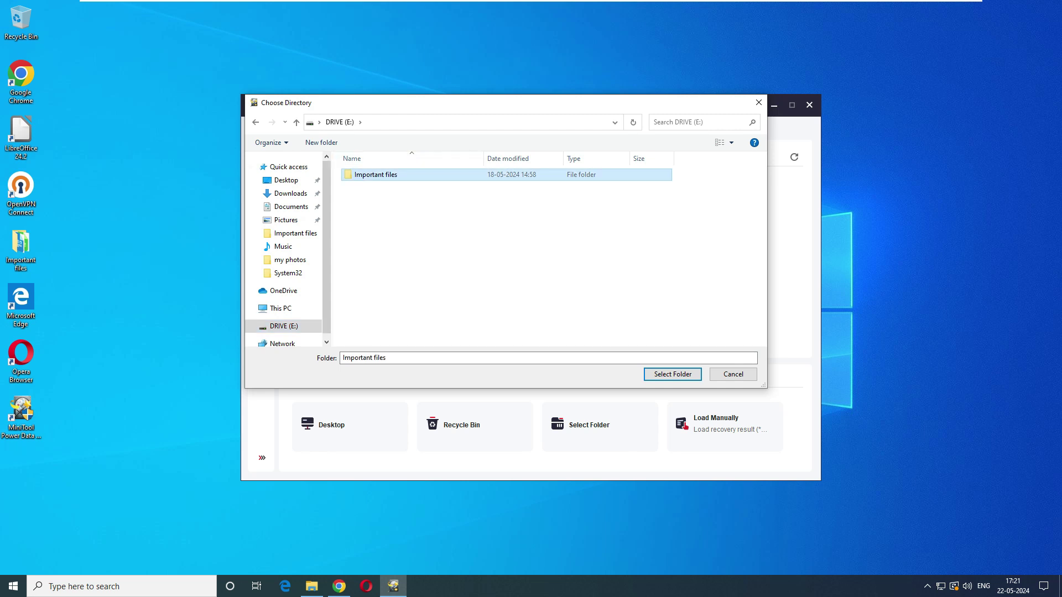
key("Return")
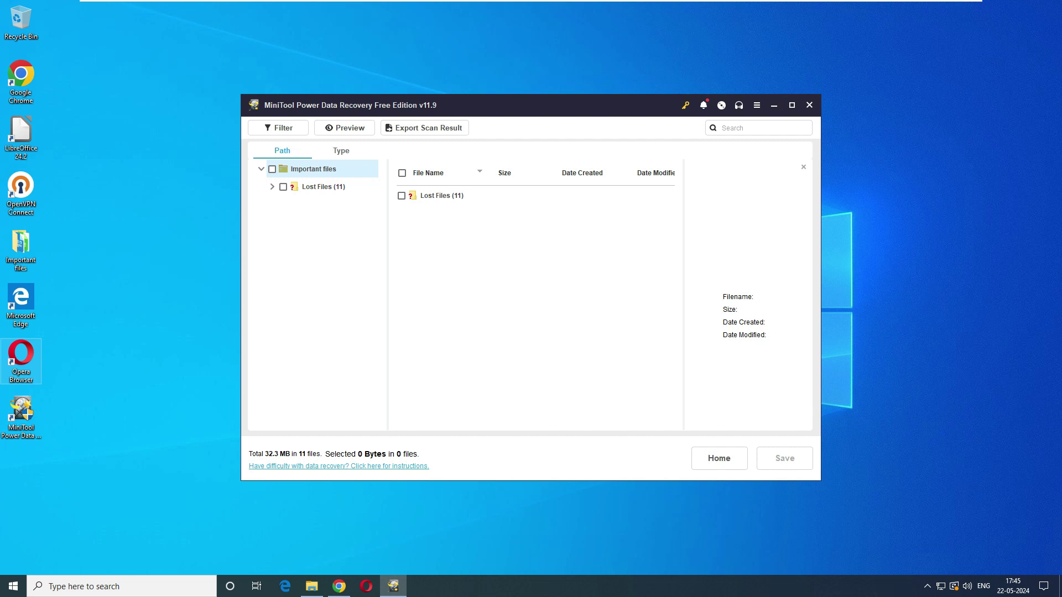
Step: Open Raw Files under Lost Files in the scan results and mark the JPEG Camera file folder for recovery
left_click(272, 187)
left_click(322, 186)
left_click(334, 204)
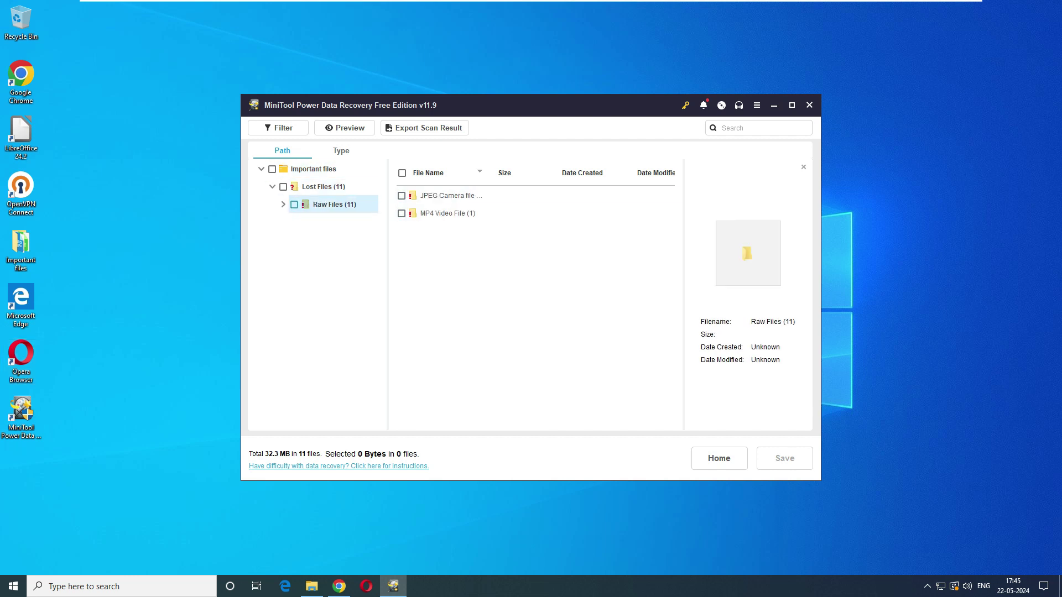
left_click(401, 195)
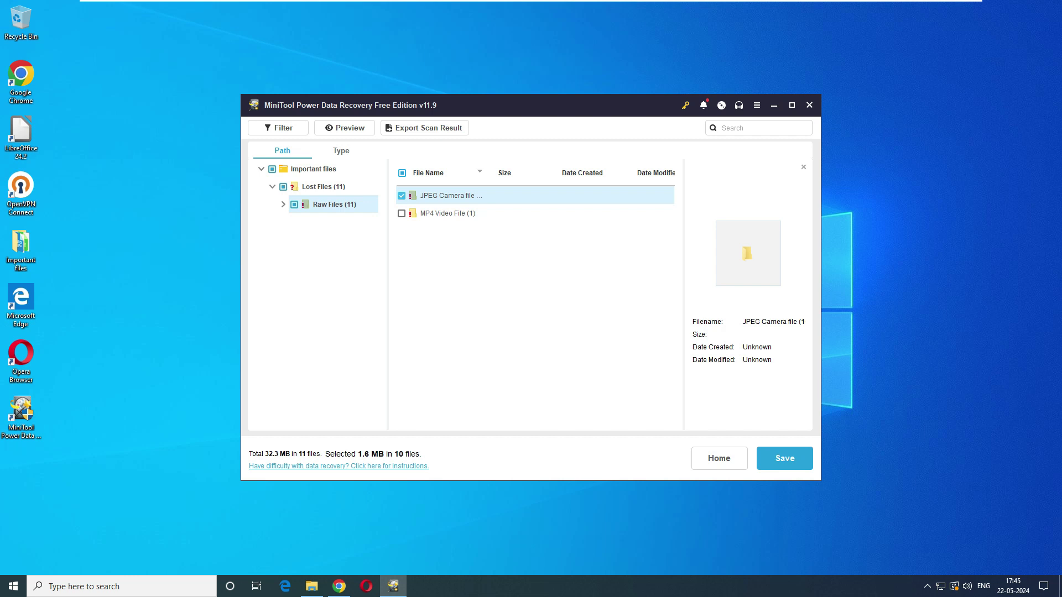
Step: Look at the thumbnails of several recovered images in the JPEG Camera file folder
double_click(450, 195)
left_click(450, 248)
left_click(450, 284)
left_click(450, 319)
left_click(450, 354)
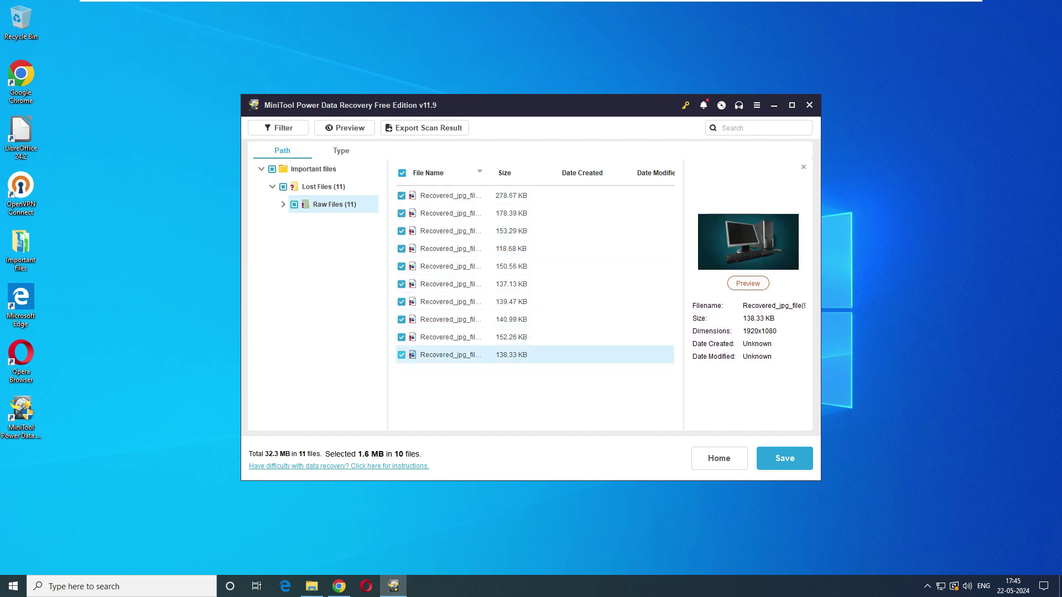
left_click(450, 337)
Step: Inspect the recovered video in the MP4 Video File folder and go back to Lost Files
left_click(323, 187)
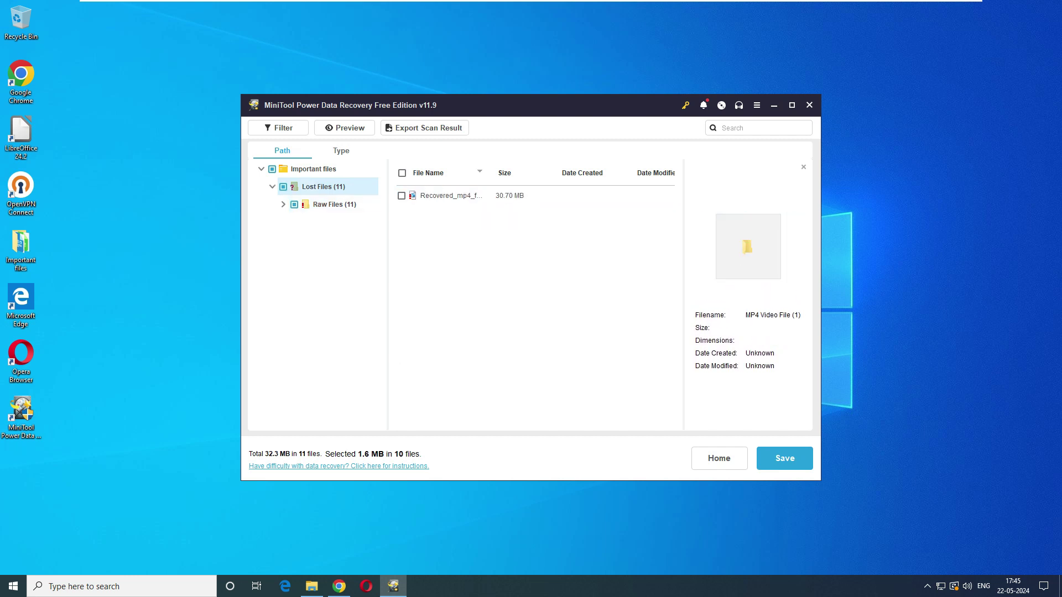
left_click(450, 195)
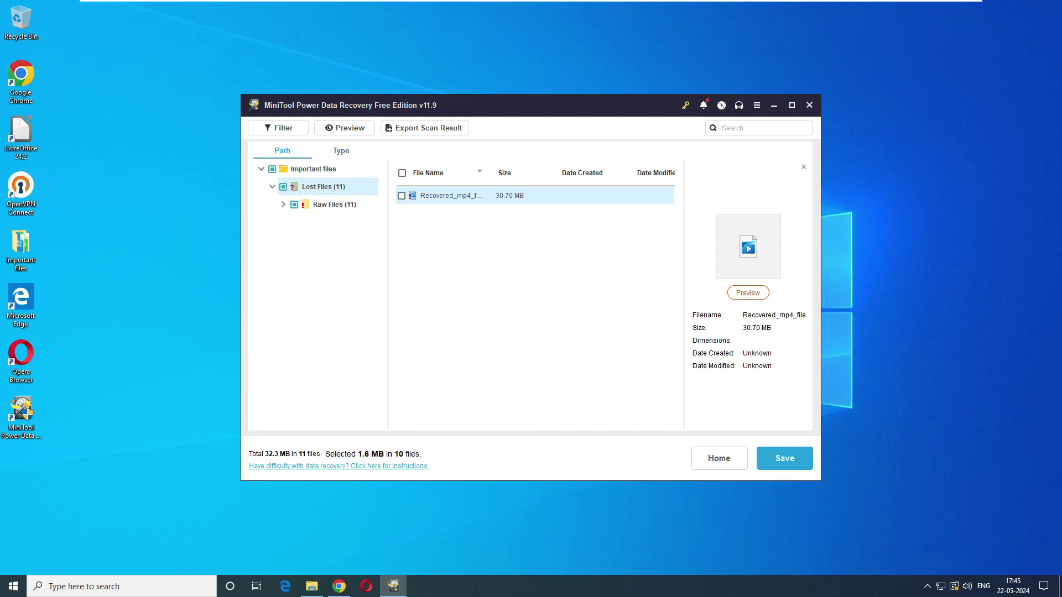
key("BackSpace")
key("Return")
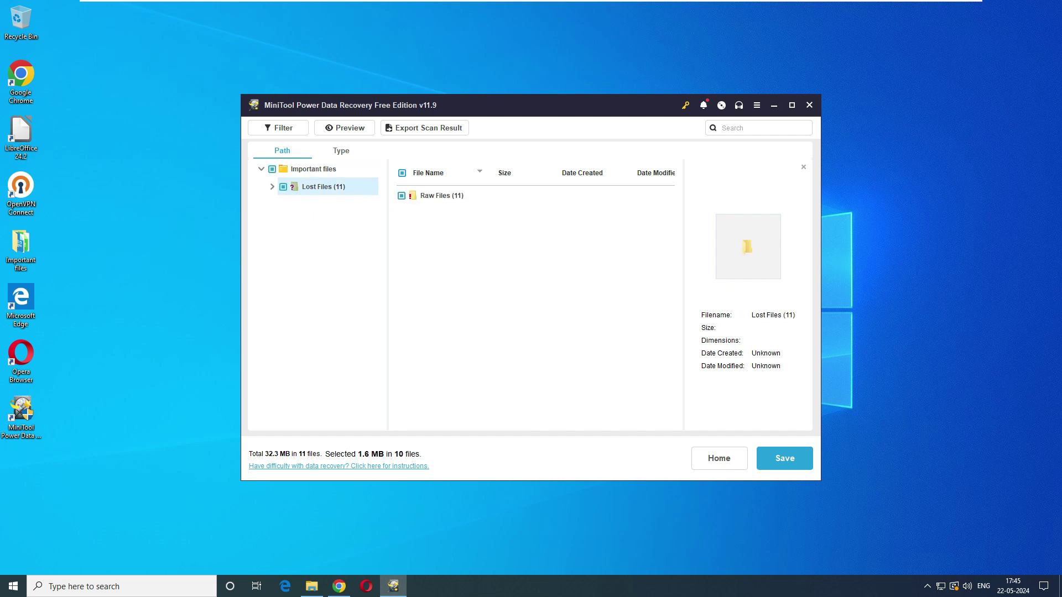
Step: Review the scan results grouped by file type, including the Other files and Database categories
left_click(340, 151)
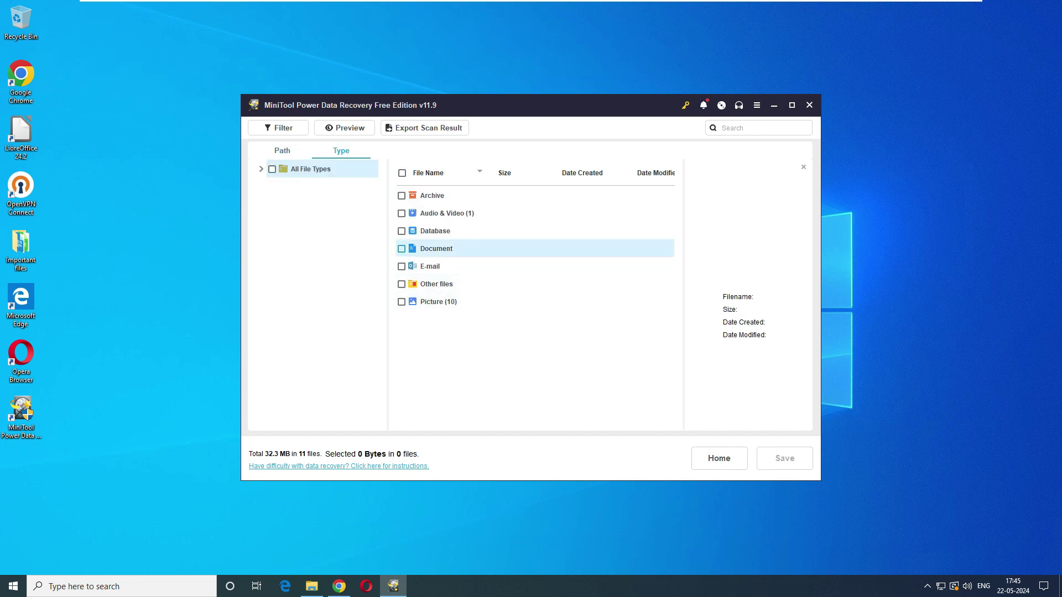
left_click(318, 293)
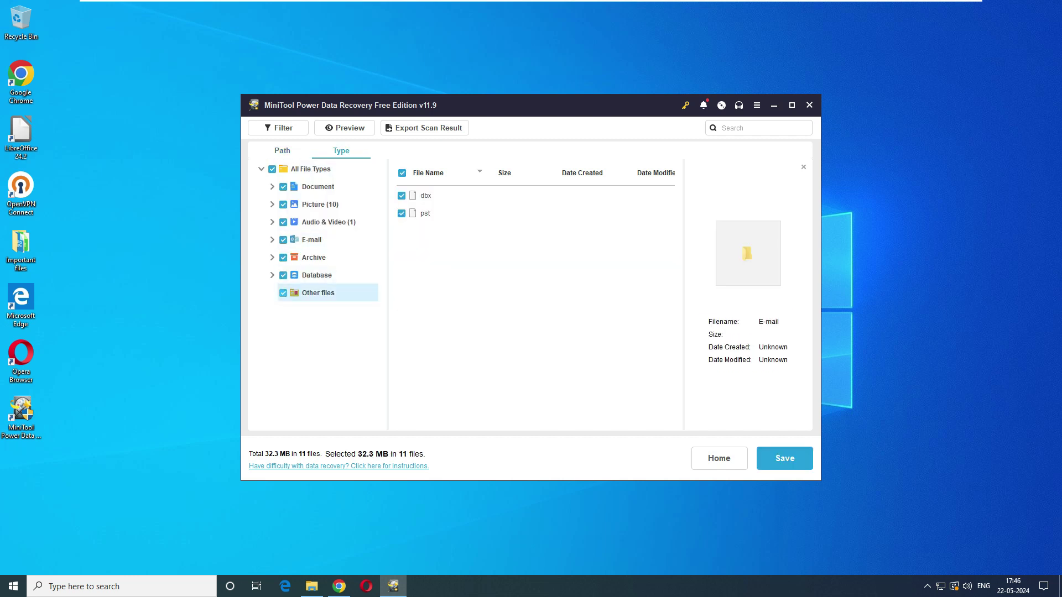
left_click(316, 275)
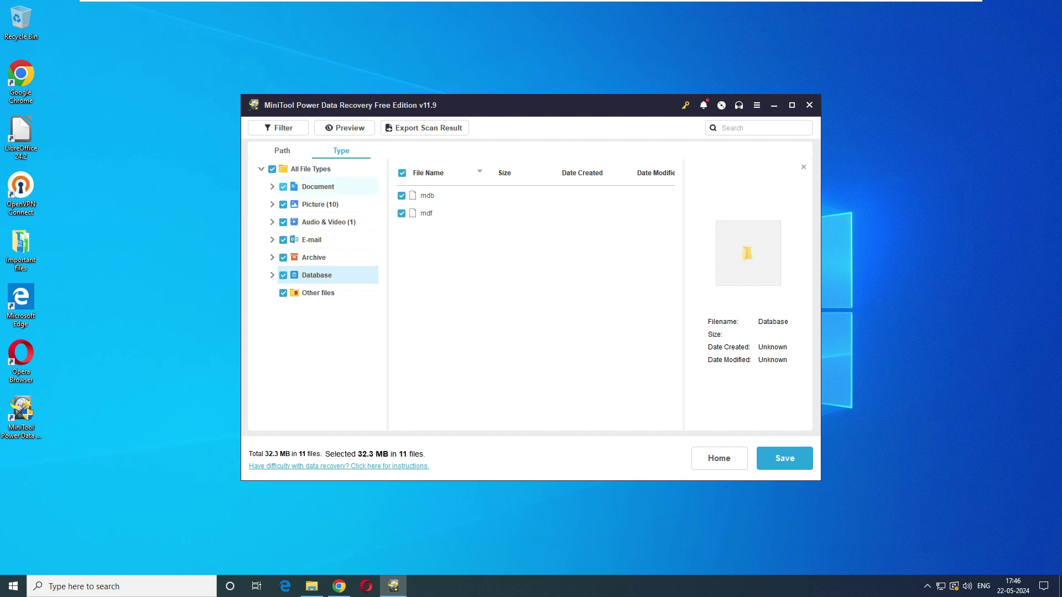
Step: Return to the results by folder path, expand Raw Files and mark the MP4 Video File folder for recovery
left_click(282, 151)
left_click(271, 186)
double_click(323, 187)
double_click(333, 204)
key("Down")
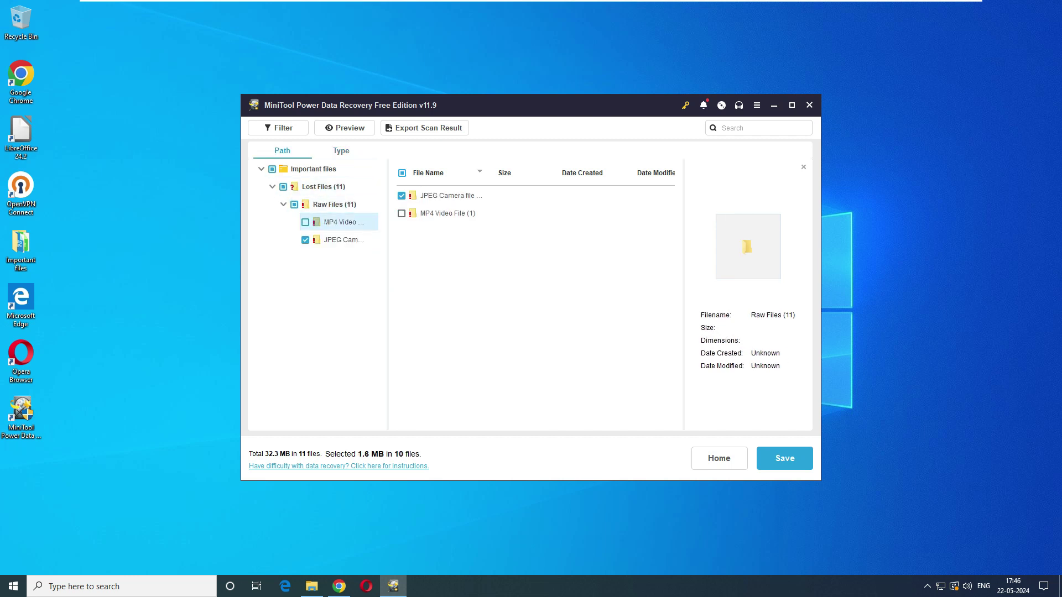
key("space")
key("Down")
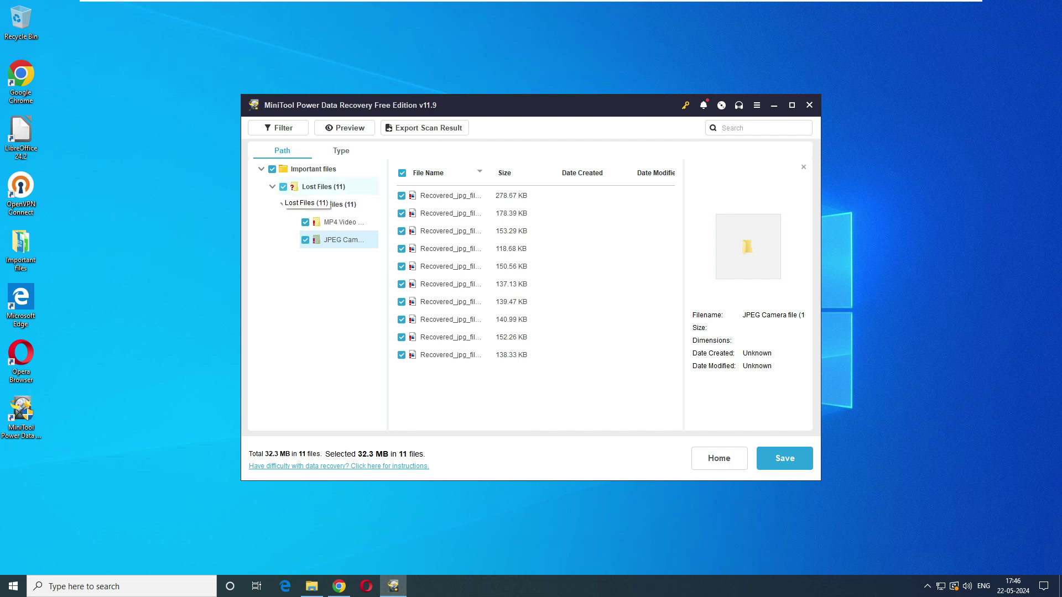
Step: Start saving everything under Important files and expand Local Disk (C:) in the destination list
left_click(272, 169)
left_click(271, 169)
left_click(784, 457)
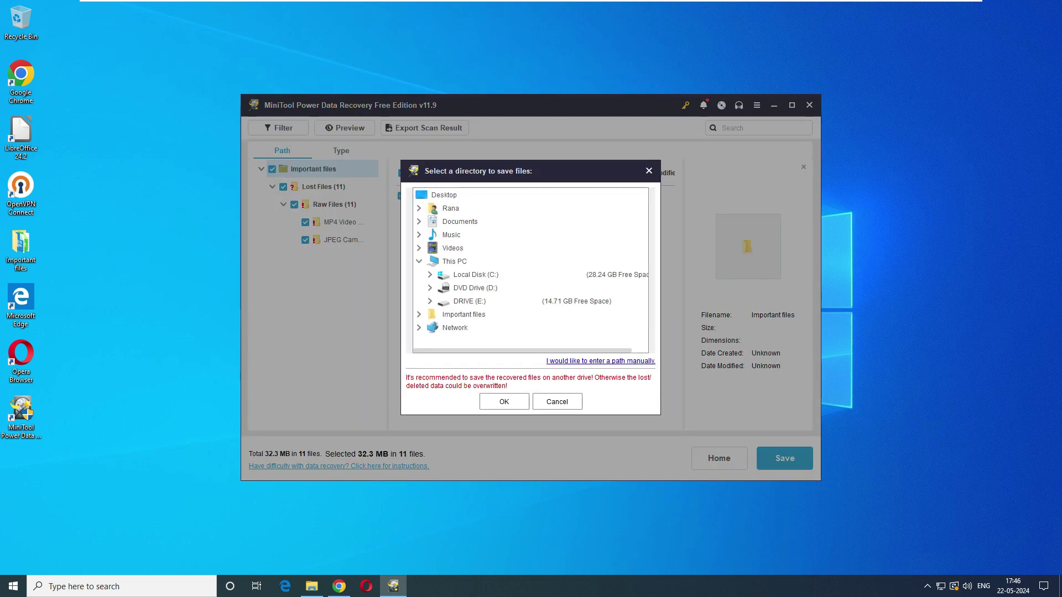
double_click(475, 274)
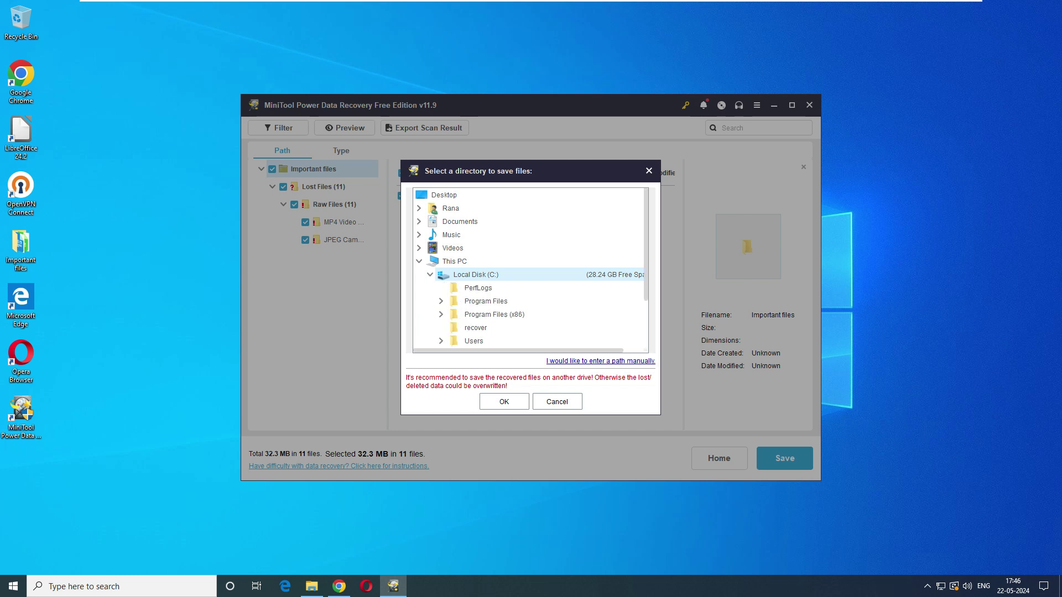
scroll(531, 270, "down", 2)
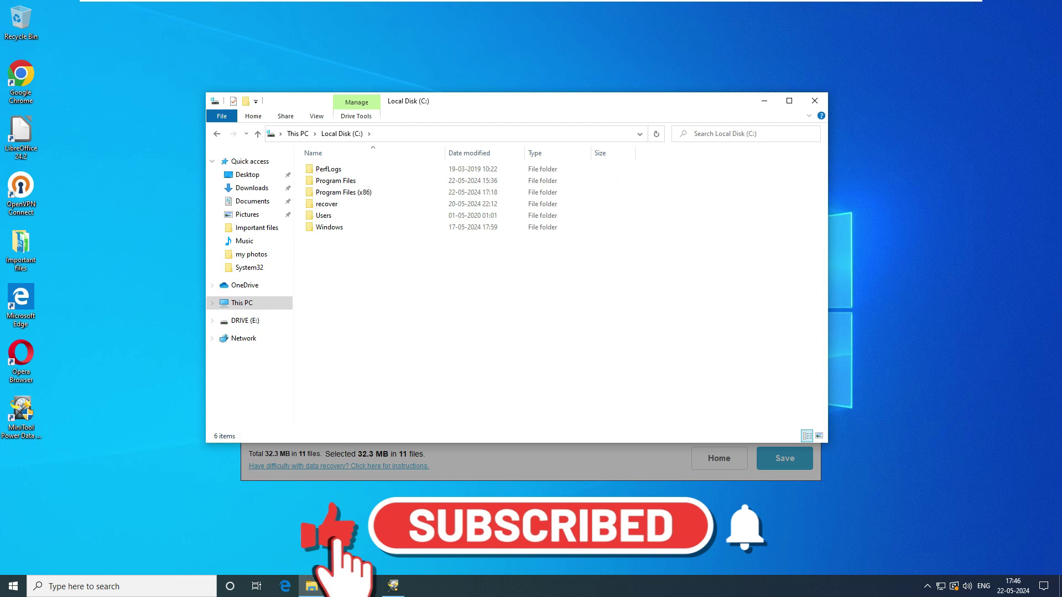
Step: Switch to File Explorer and permanently delete all old files in the recover folder on Local Disk (C:)
right_click(383, 270)
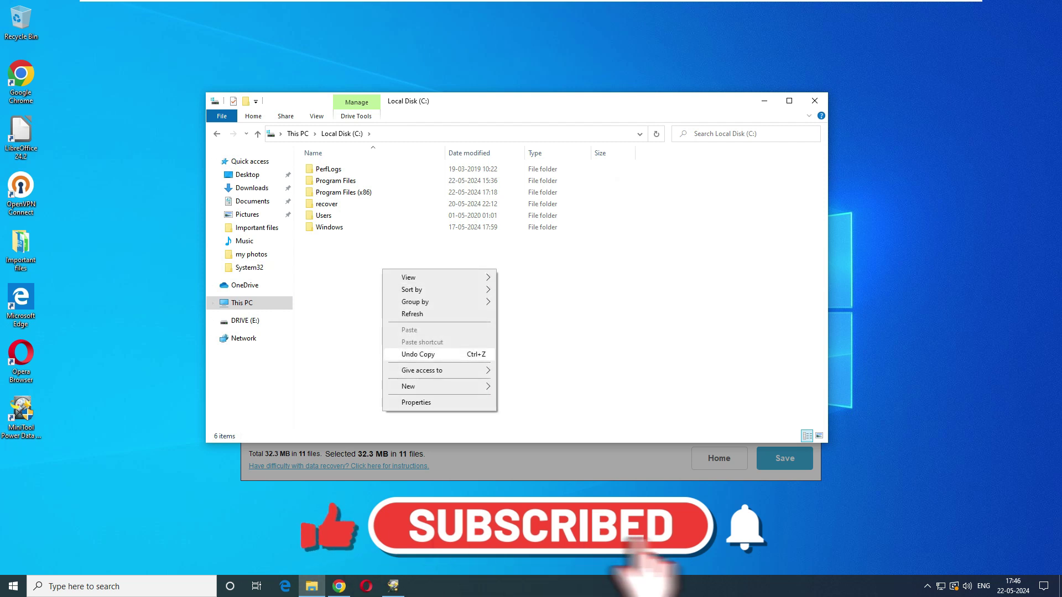
key("Escape")
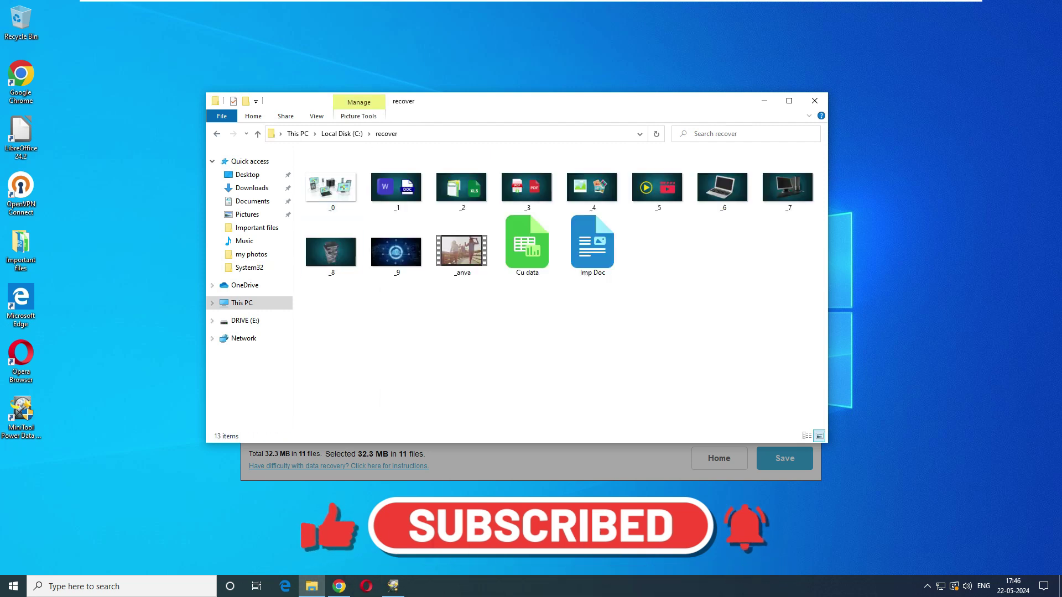
left_click_drag(687, 331, 303, 154)
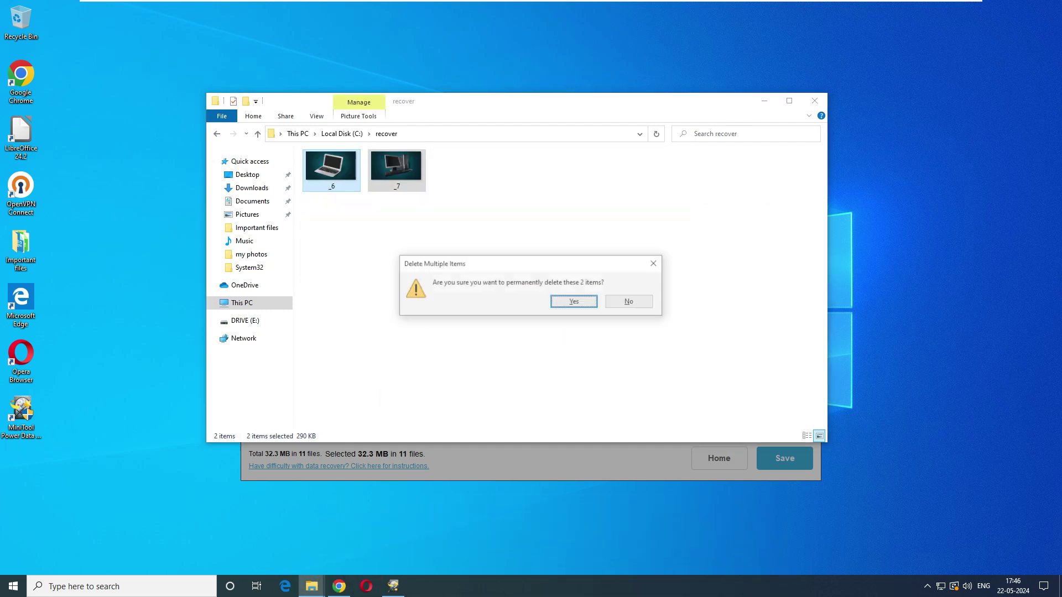
key("Return")
left_click(764, 101)
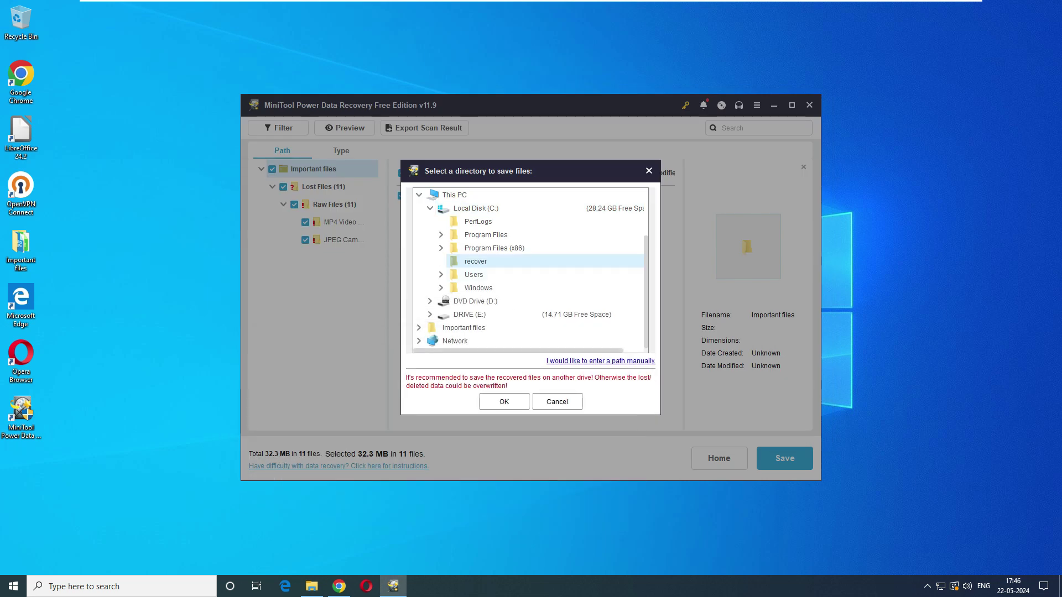
Step: Save the selected files to the recover folder on drive C: and open the recovered Lost Files folder
key("Return")
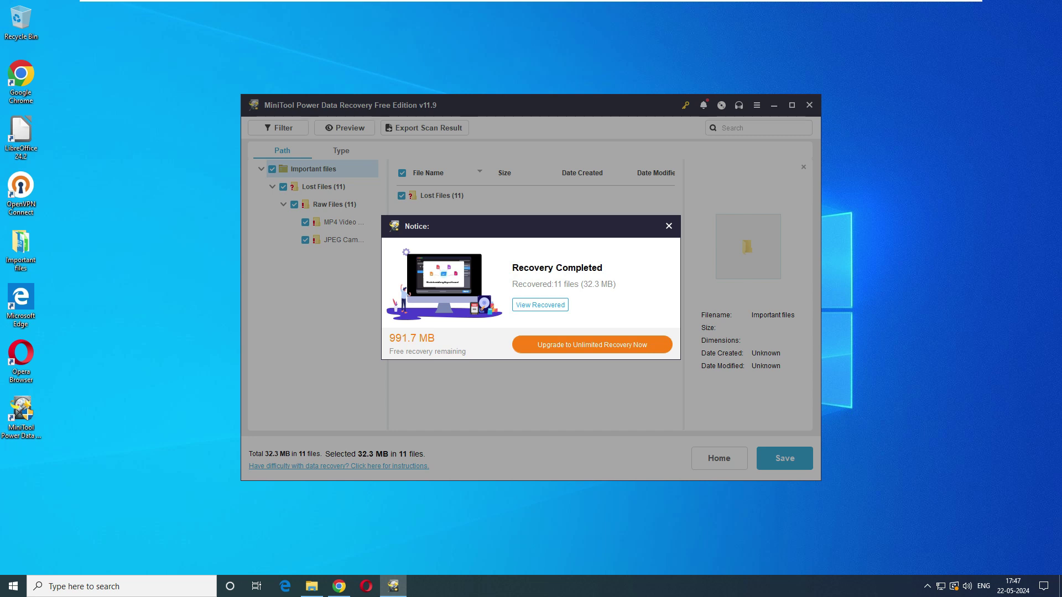
left_click(540, 305)
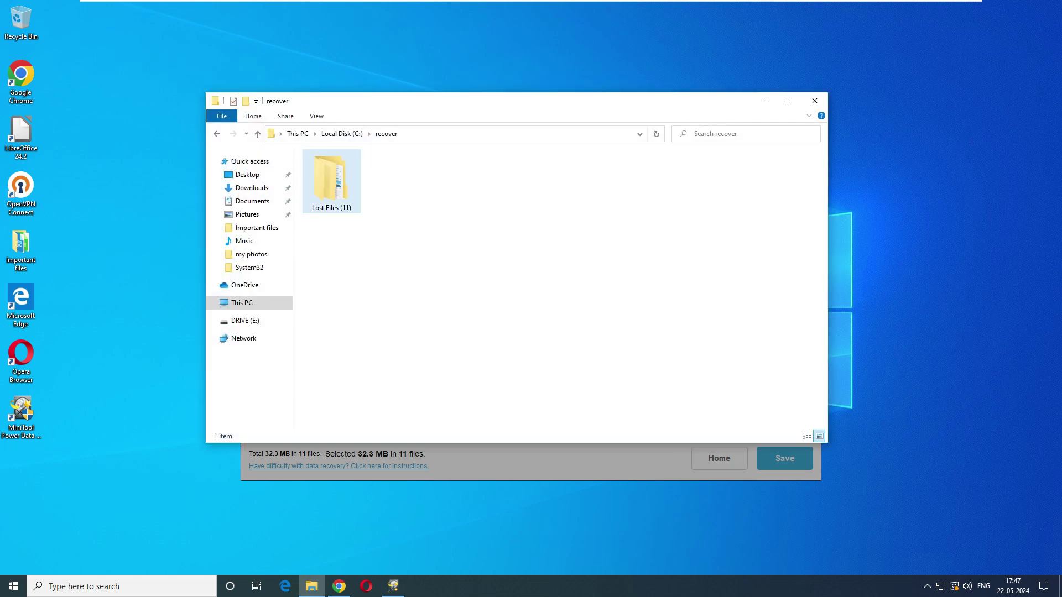
double_click(332, 182)
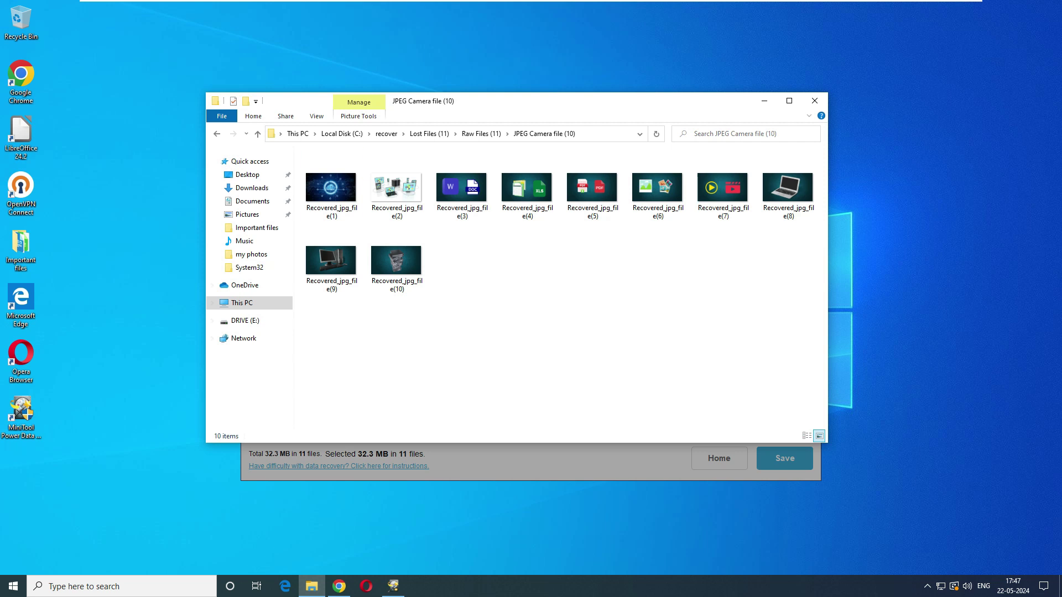
Step: Leave the recovered JPEG images, play the video in the MP4 Video File folder and return to Raw Files
key("alt+Left")
double_click(332, 180)
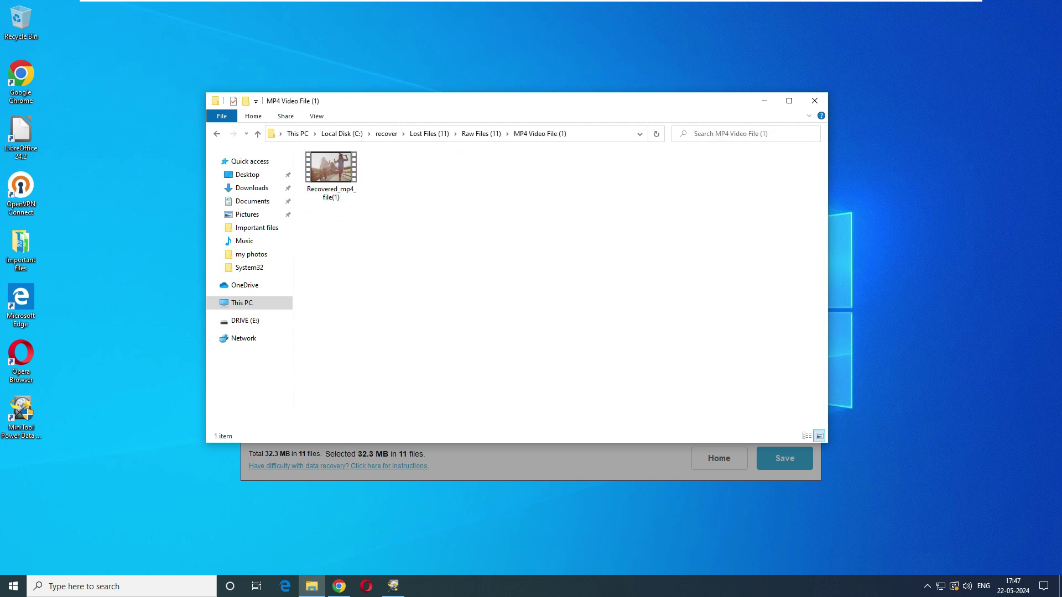
double_click(330, 169)
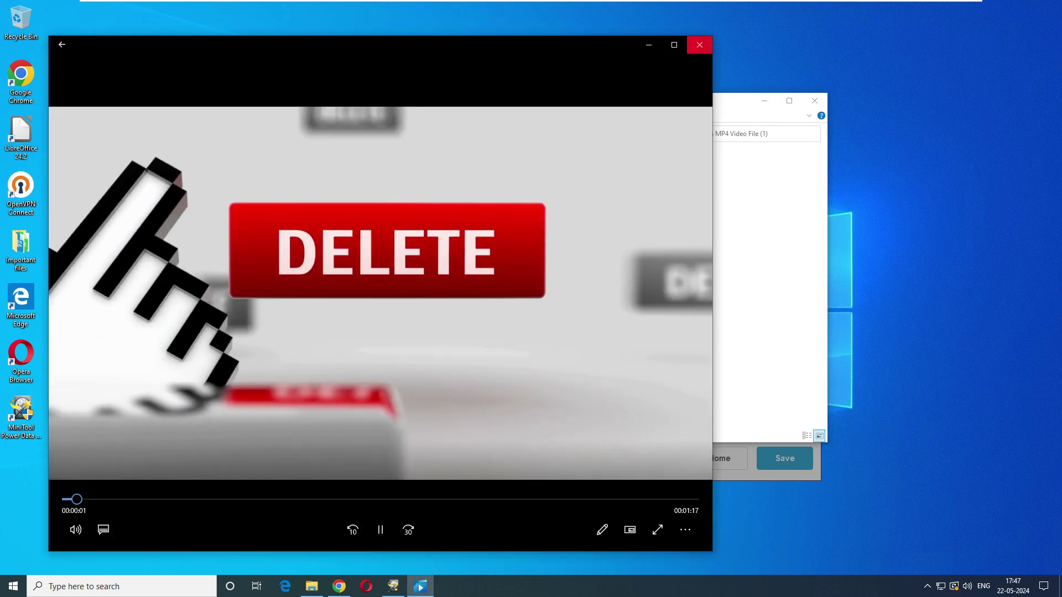
left_click(700, 45)
key("alt+Left")
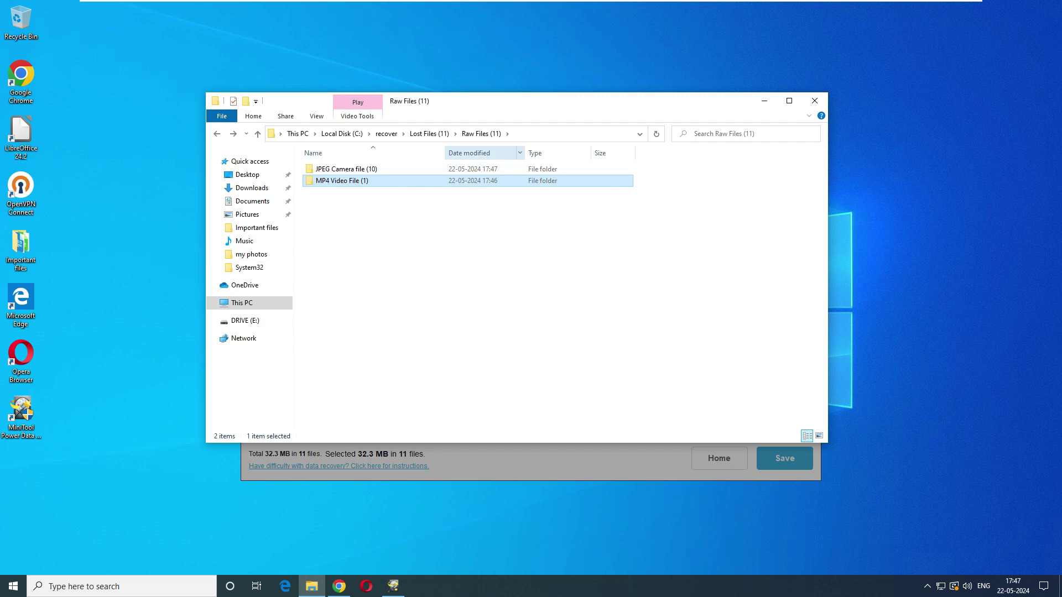
Step: Go back up to the recover folder, minimize File Explorer and close the recovery notice in MiniTool Power Data Recovery
left_click(429, 134)
left_click(386, 134)
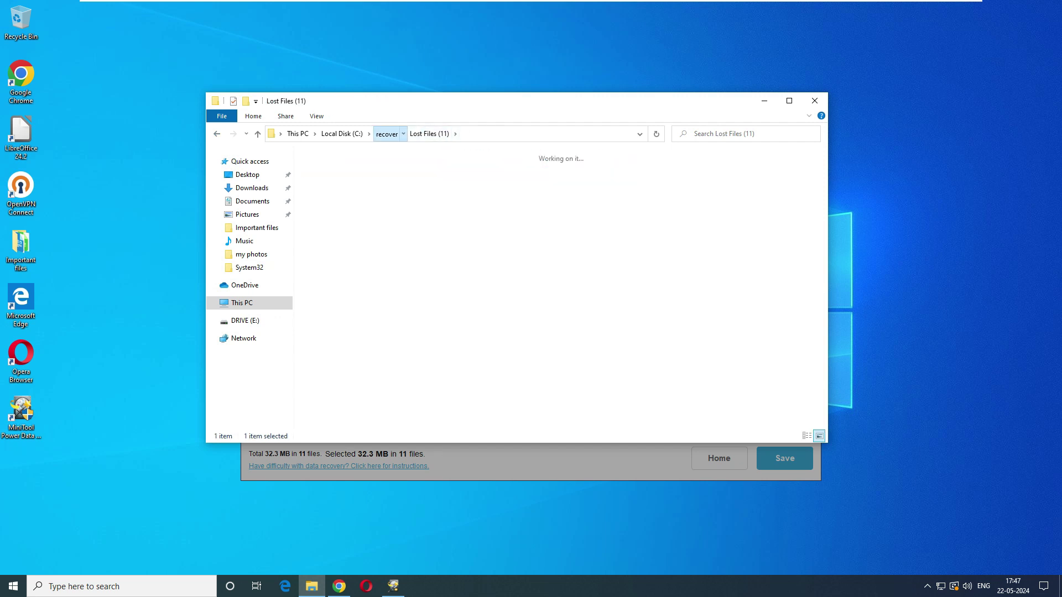
key("alt+Up")
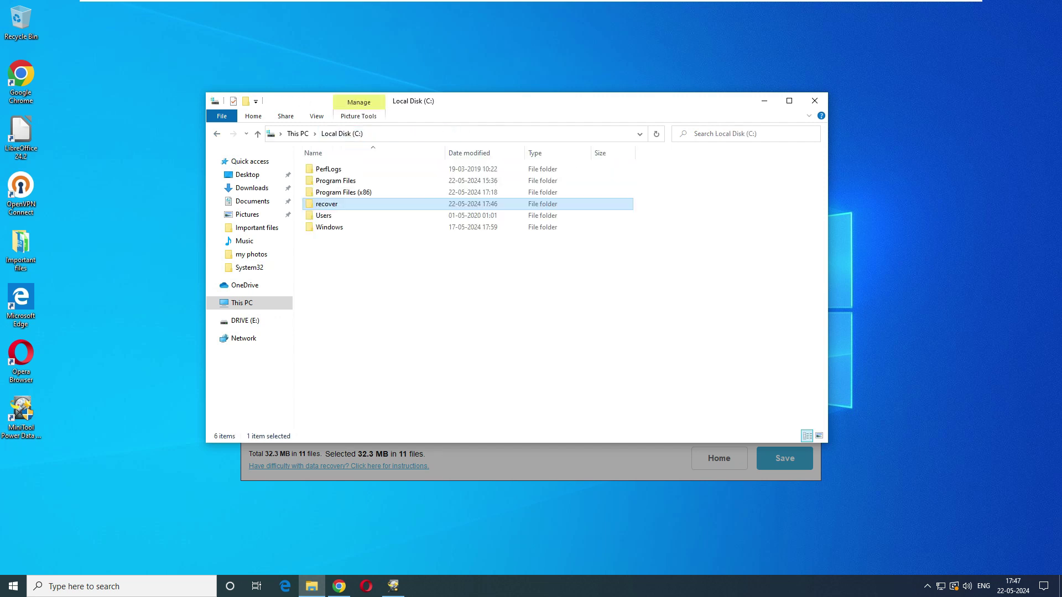
key("Return")
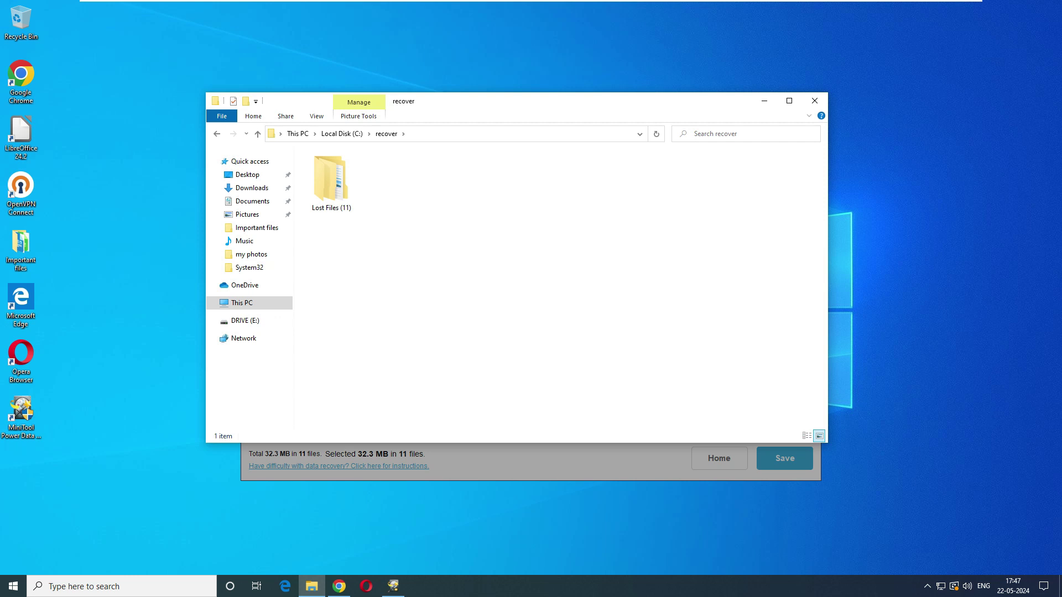
key("Return")
left_click(764, 100)
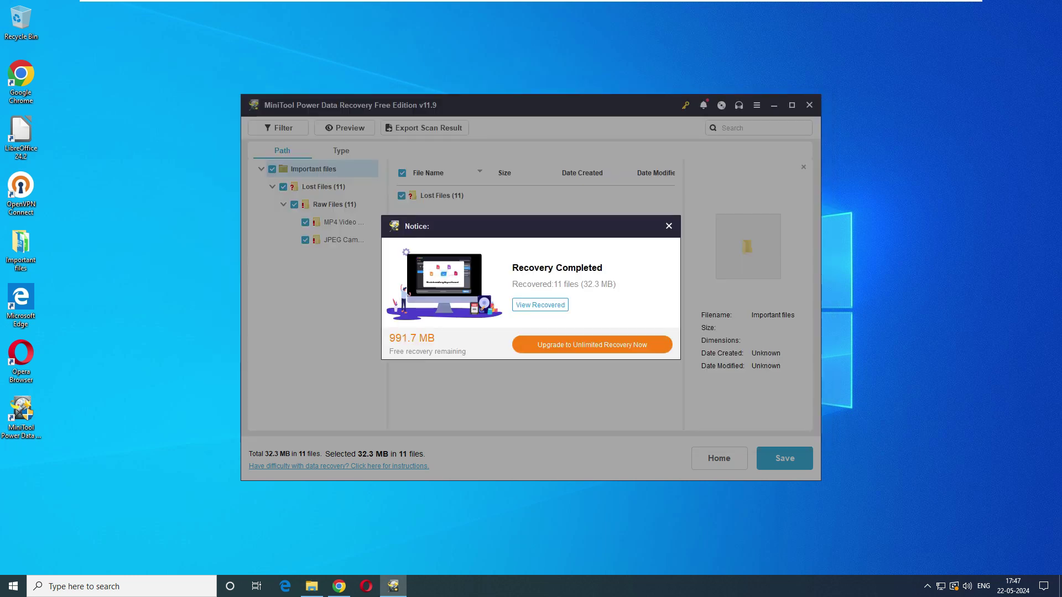
left_click(669, 226)
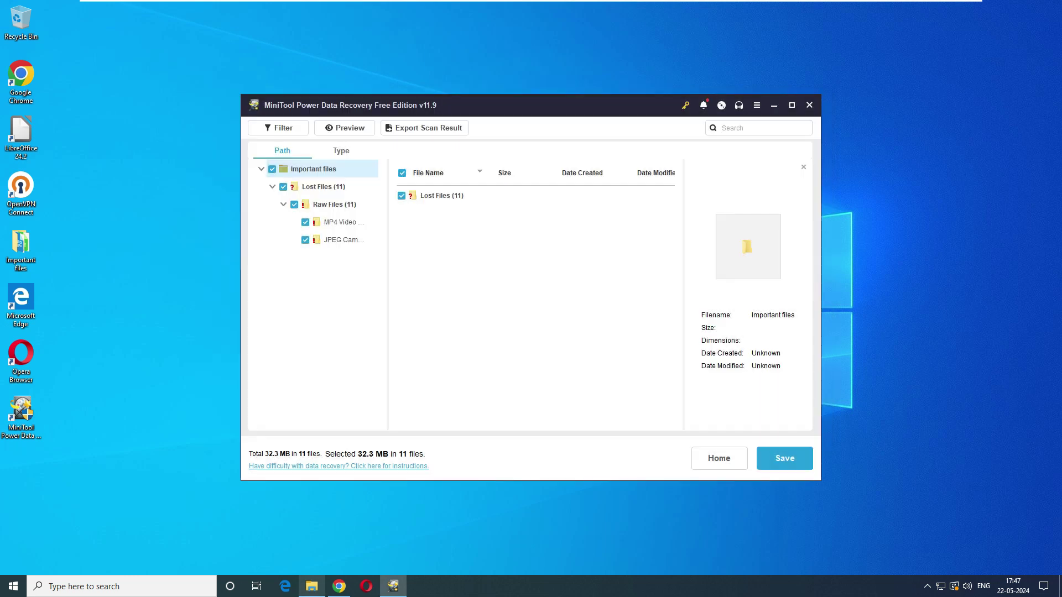
Step: Switch to File Explorer and quick-format drive E: as FAT32 with 8192-byte allocation units and the volume label DRIVE
left_click(311, 585)
left_click(245, 320)
left_click(251, 321)
right_click(251, 321)
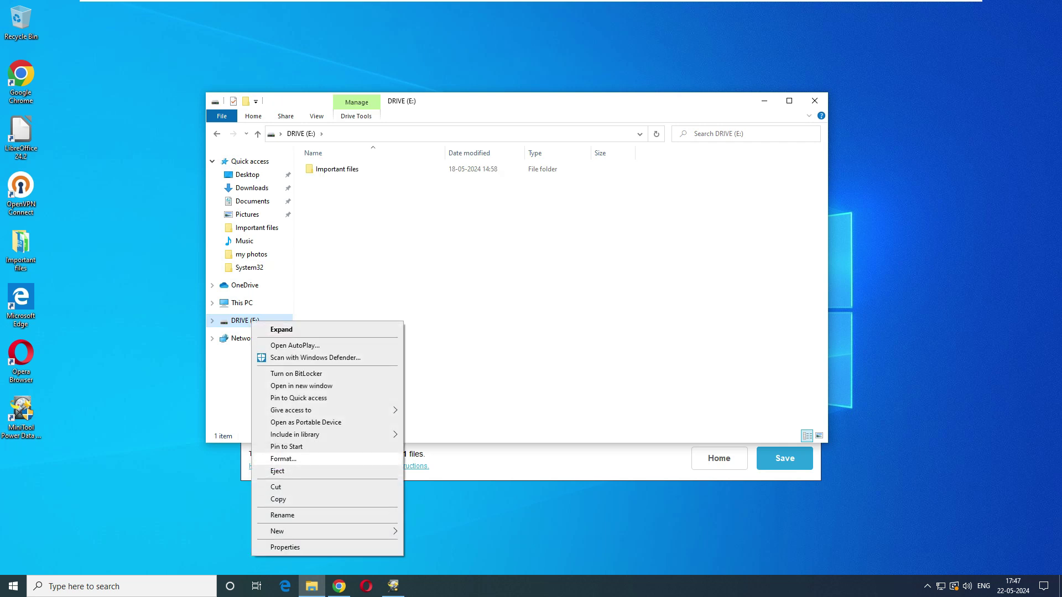
left_click(283, 458)
left_click(323, 438)
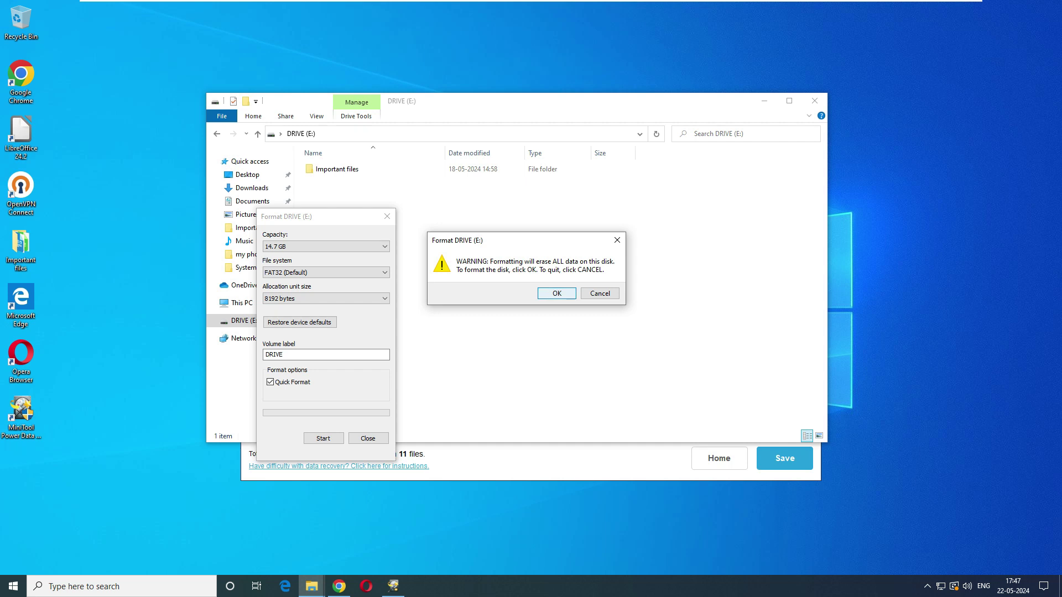
key("Return")
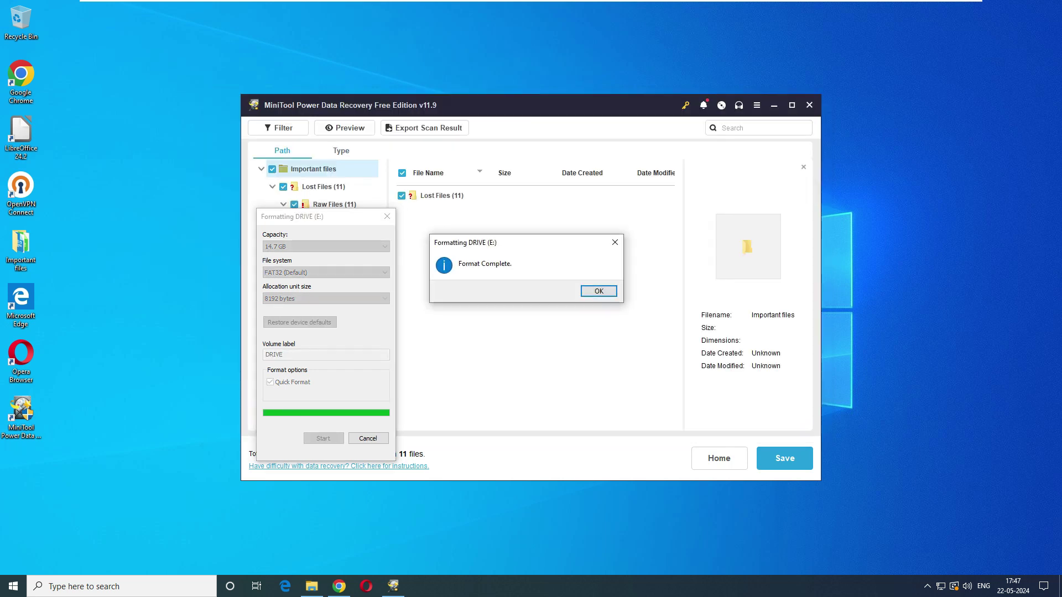
key("Return")
left_click(368, 438)
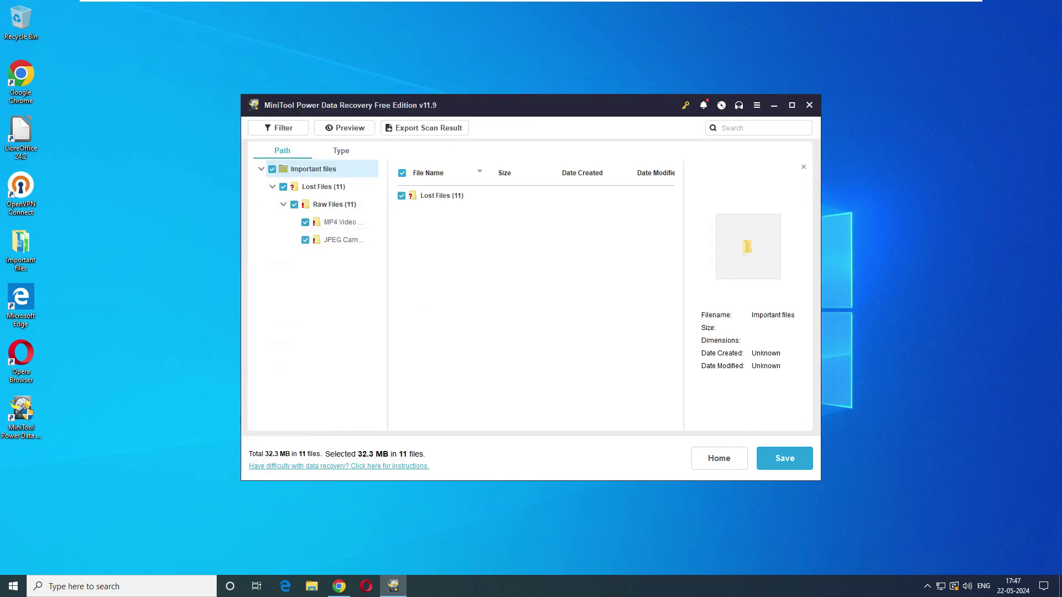
Step: Close the old scan results without exporting them and restart MiniTool Power Data Recovery
key("Escape")
key("Return")
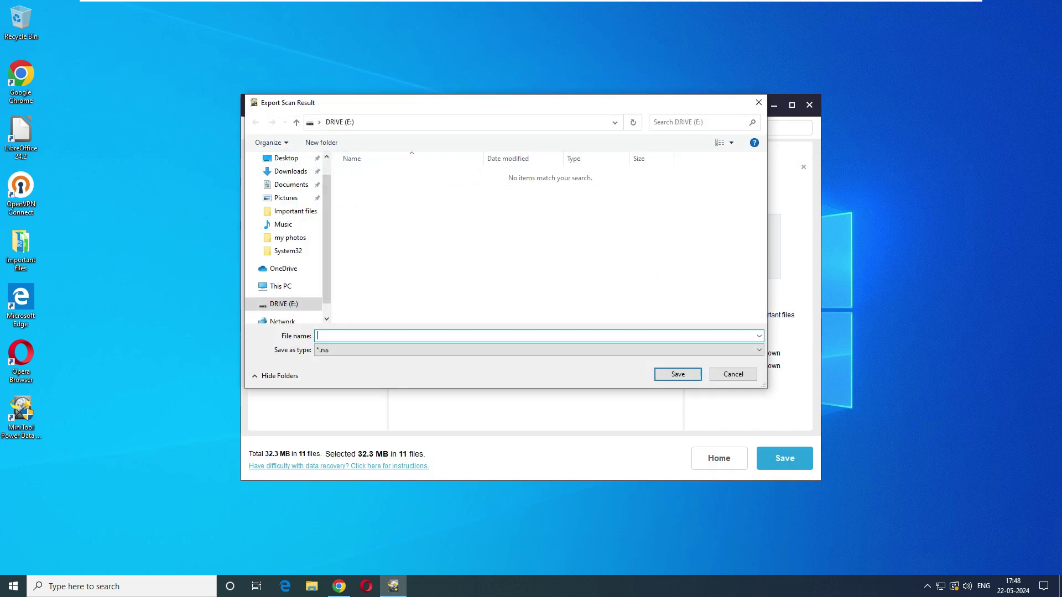
key("Escape")
left_click(512, 314)
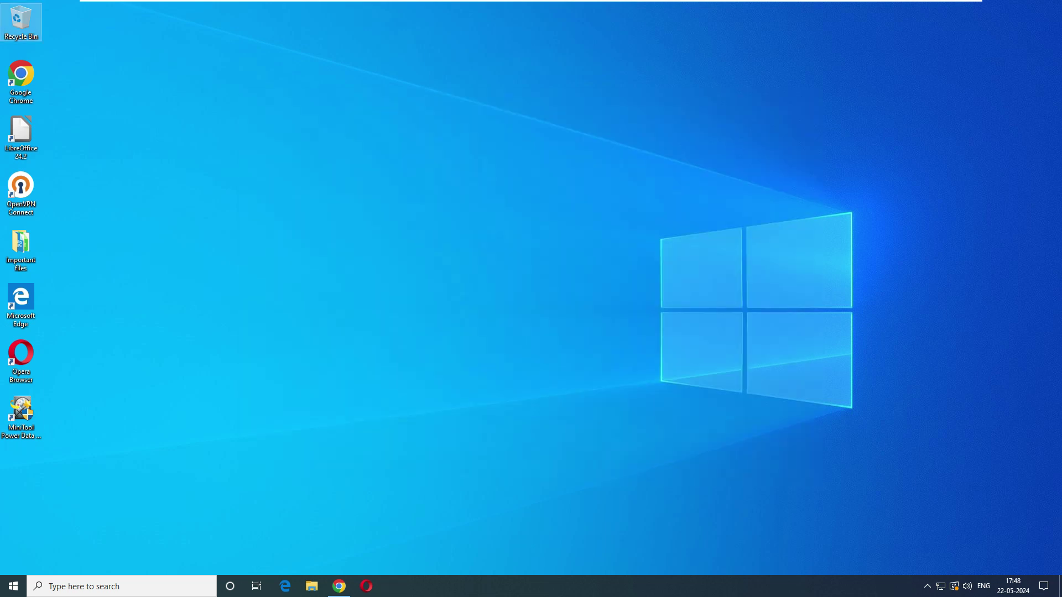
double_click(21, 415)
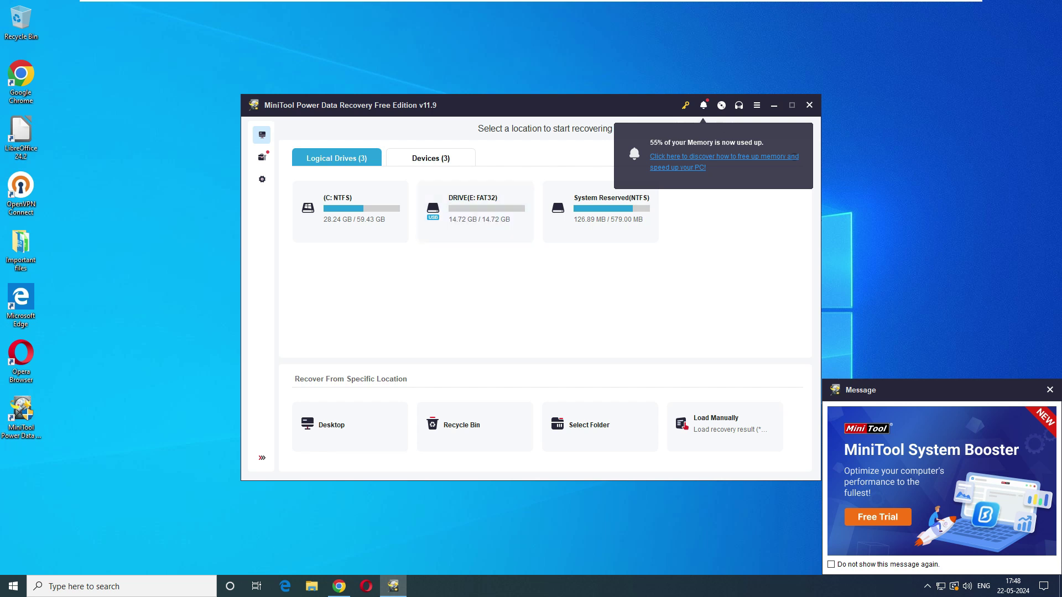
Step: Check the contents of the formatted drive E: in File Explorer and return to the recovery program
mouse_move(475, 212)
left_click(311, 585)
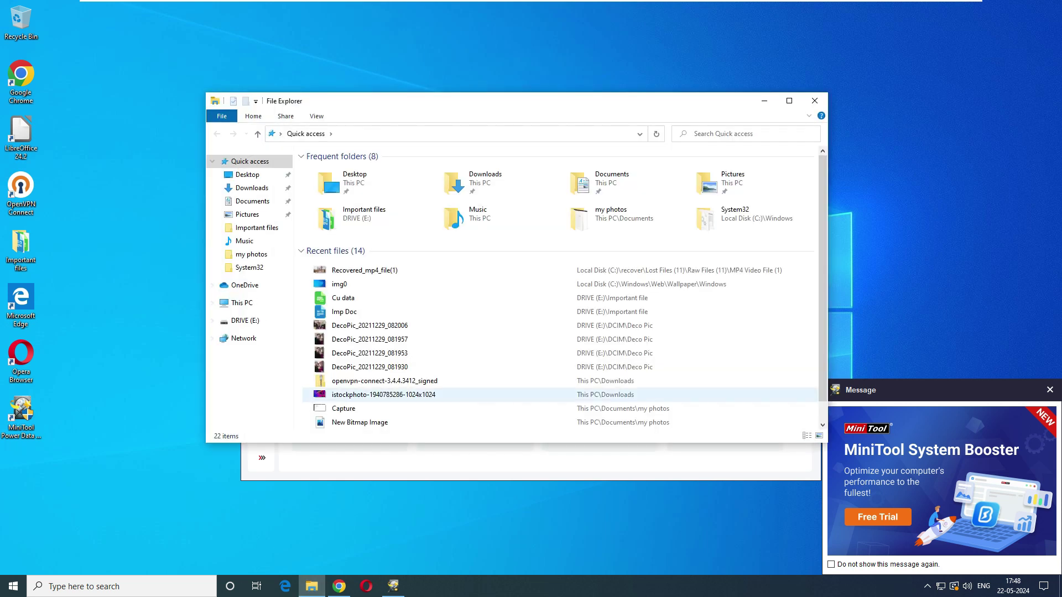
left_click(245, 321)
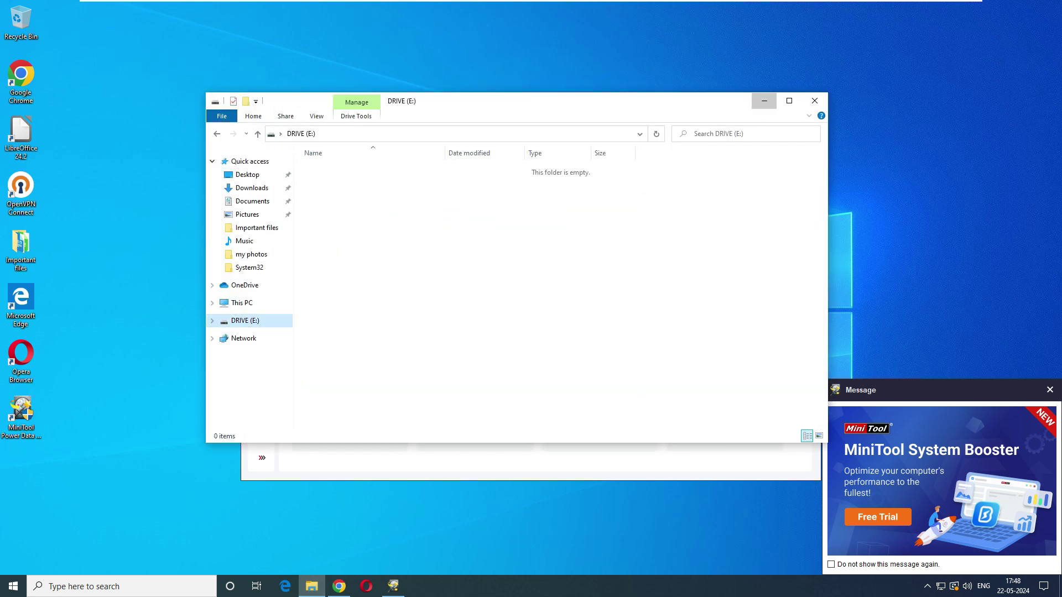
left_click(763, 101)
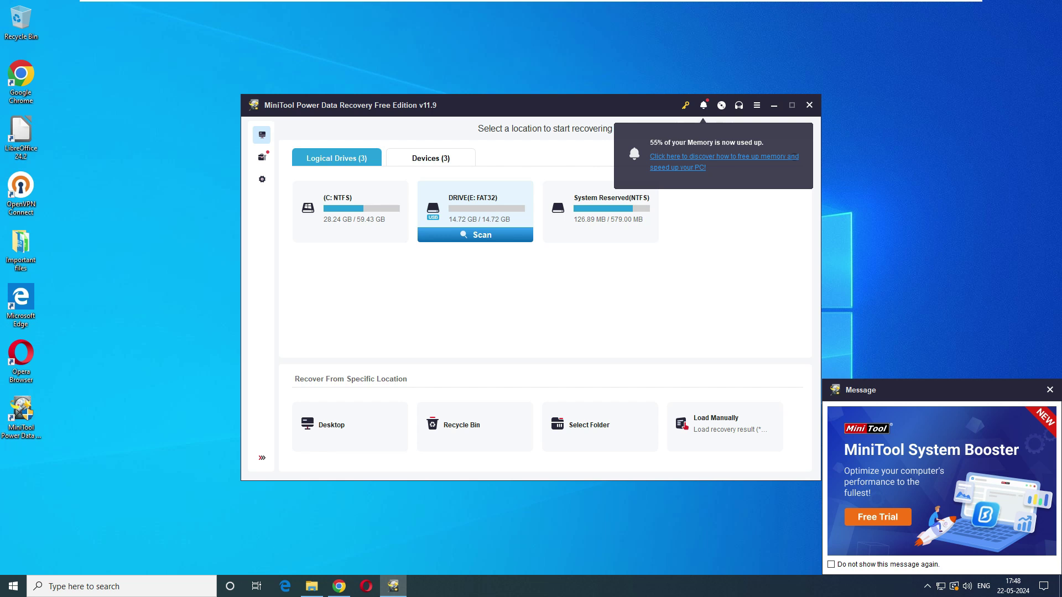
Step: Scan DRIVE(E: FAT32) and view the images in the Photos folder under Lost Files, Existing Partition
left_click(475, 234)
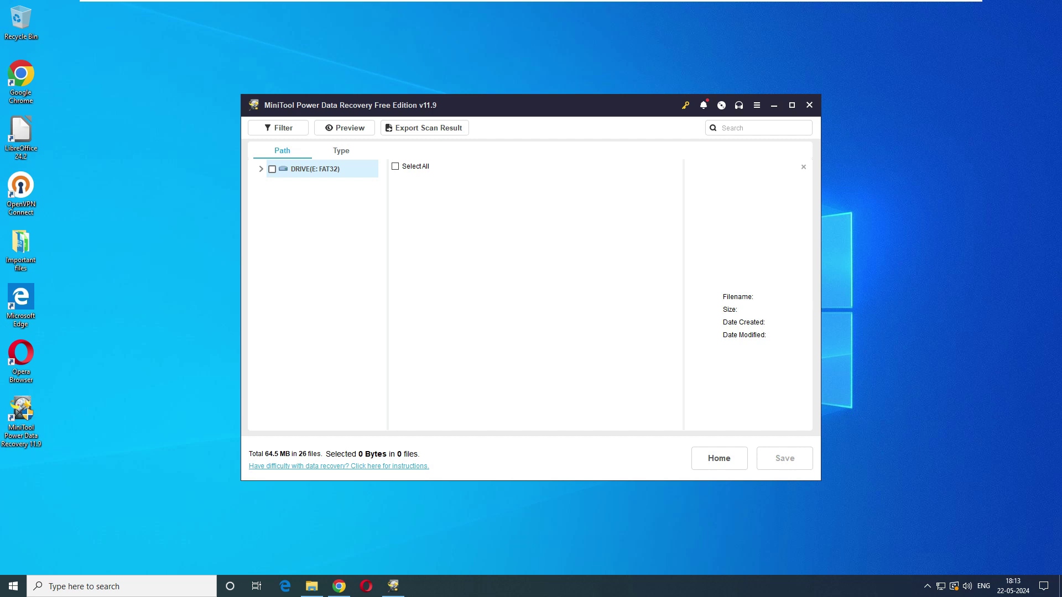
left_click(315, 169)
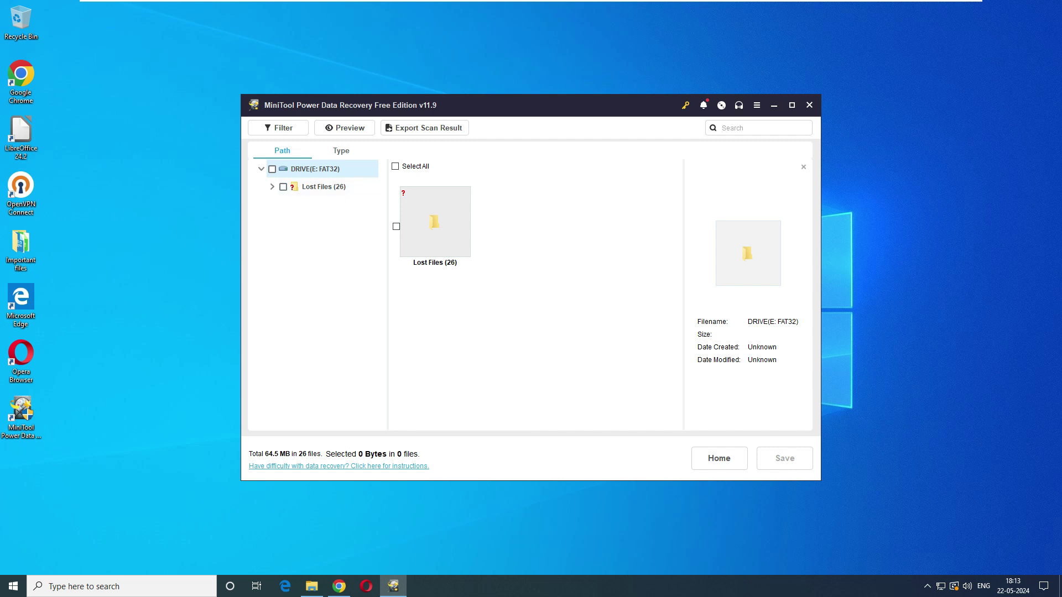
left_click(324, 186)
left_click(337, 204)
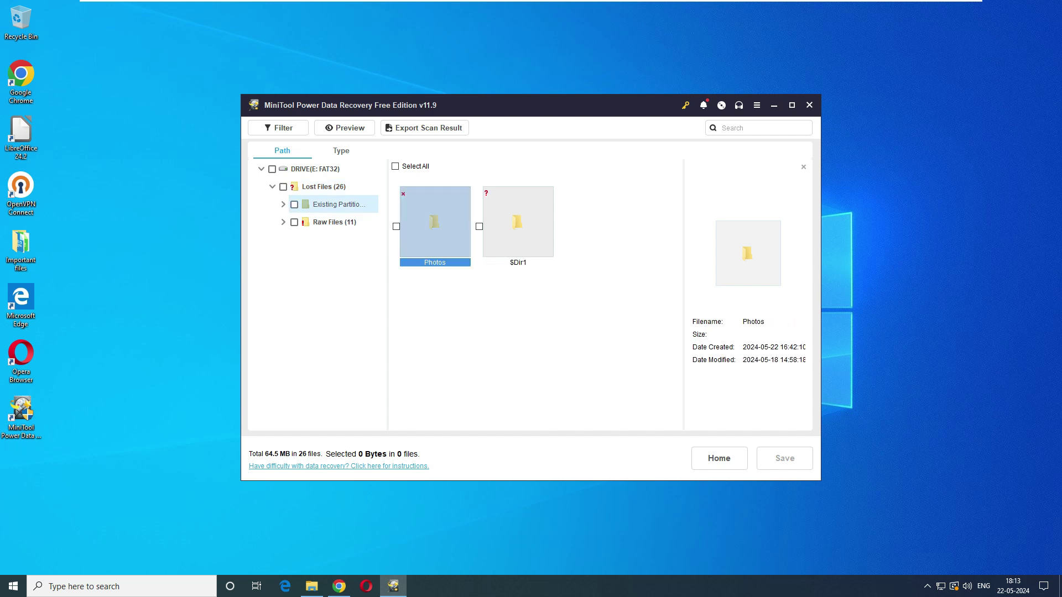
double_click(434, 232)
scroll(532, 298, "up", 2)
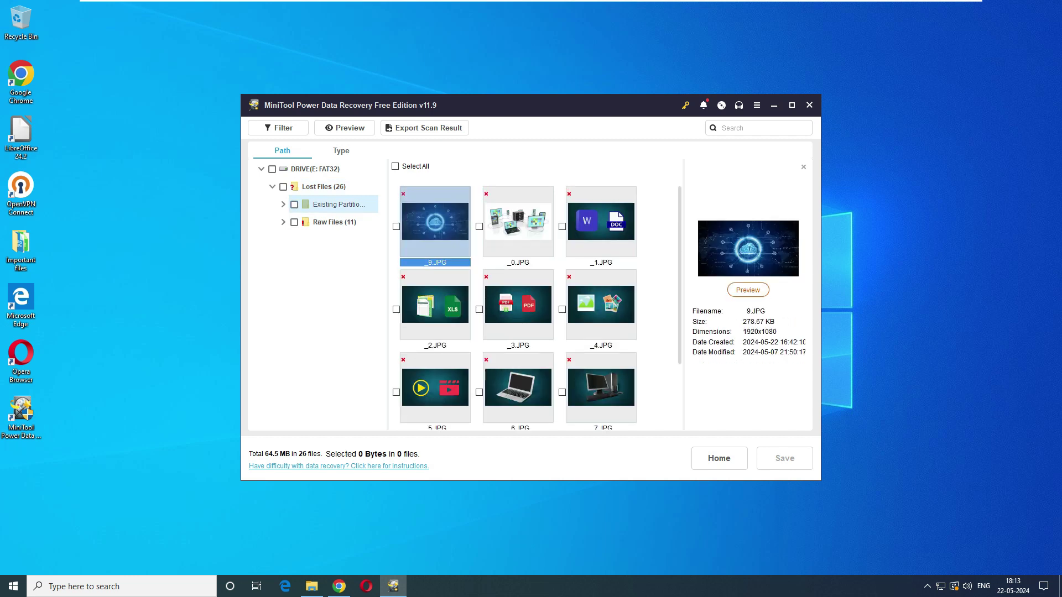
Step: Inspect the MP4 Video File and System Volume Information folders in the scan results and return to Raw Files
left_click(334, 222)
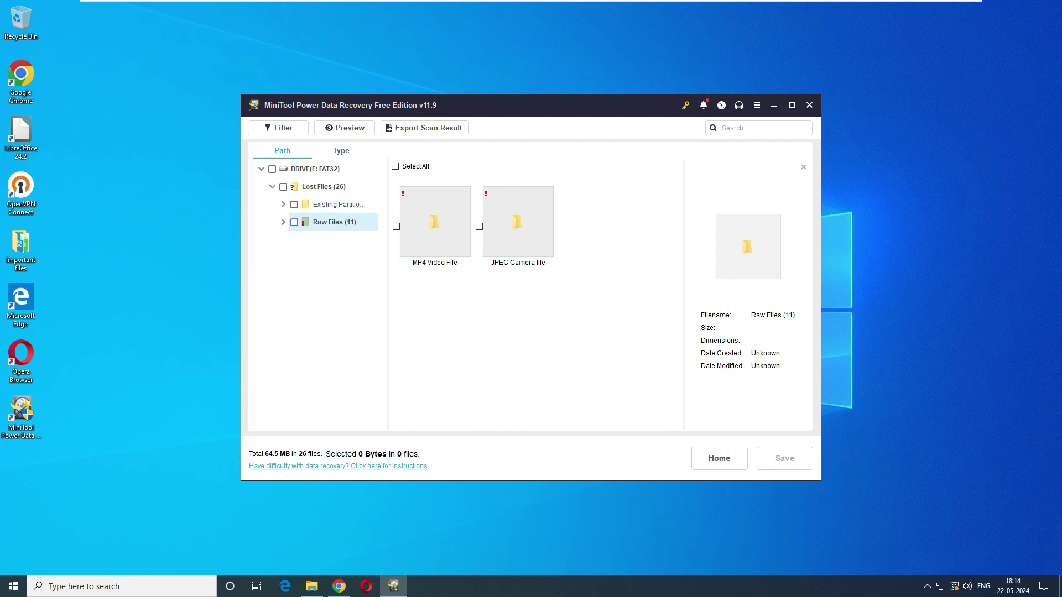
double_click(435, 221)
left_click(334, 204)
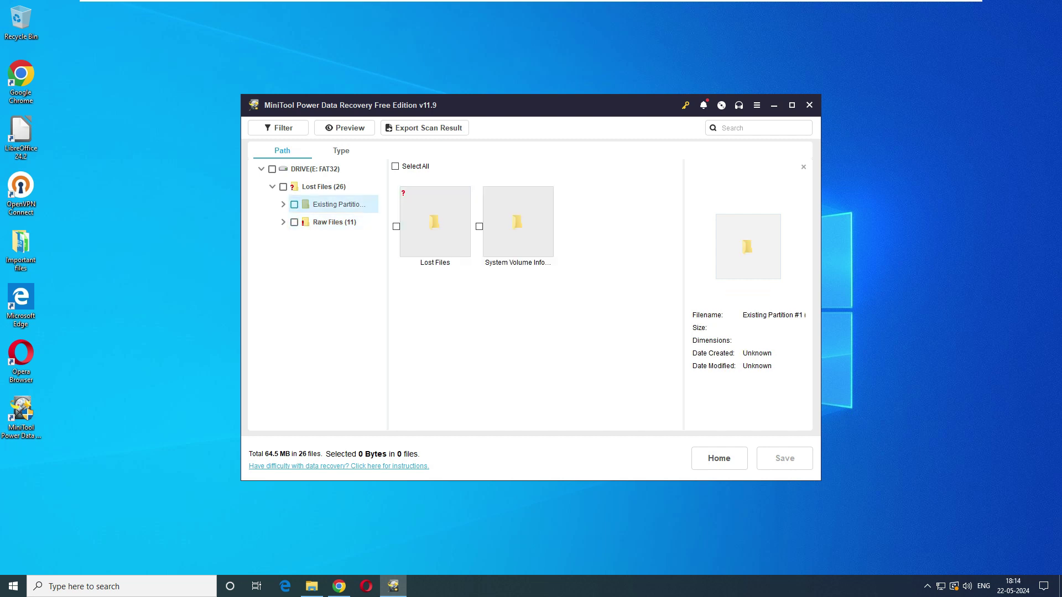
double_click(517, 221)
left_click(597, 260)
left_click(323, 186)
left_click(334, 221)
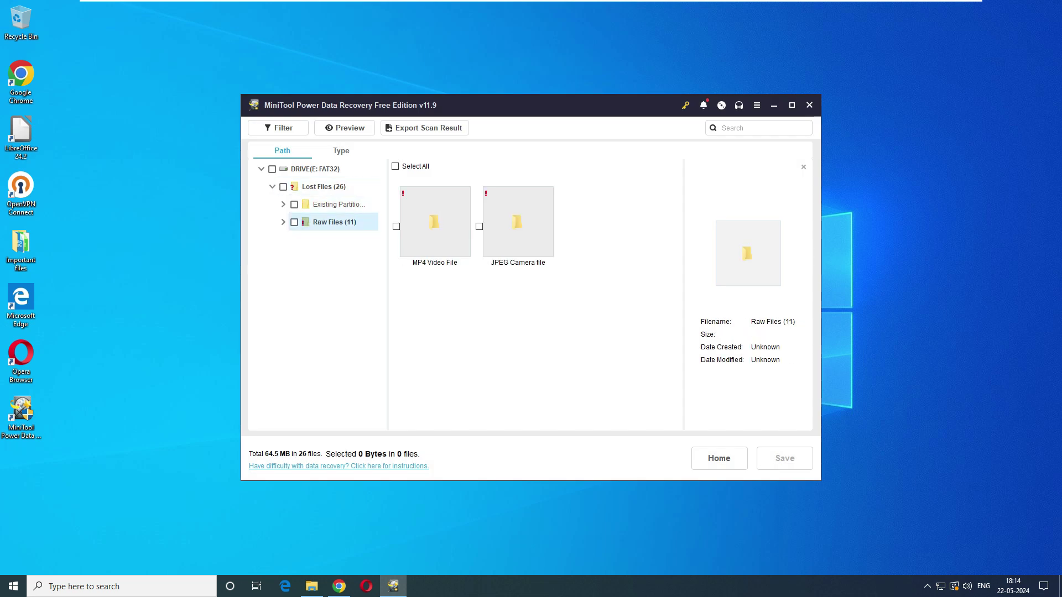
Step: Delete the previously recovered folder from the recover folder on Local Disk (C:) in File Explorer
left_click(334, 204)
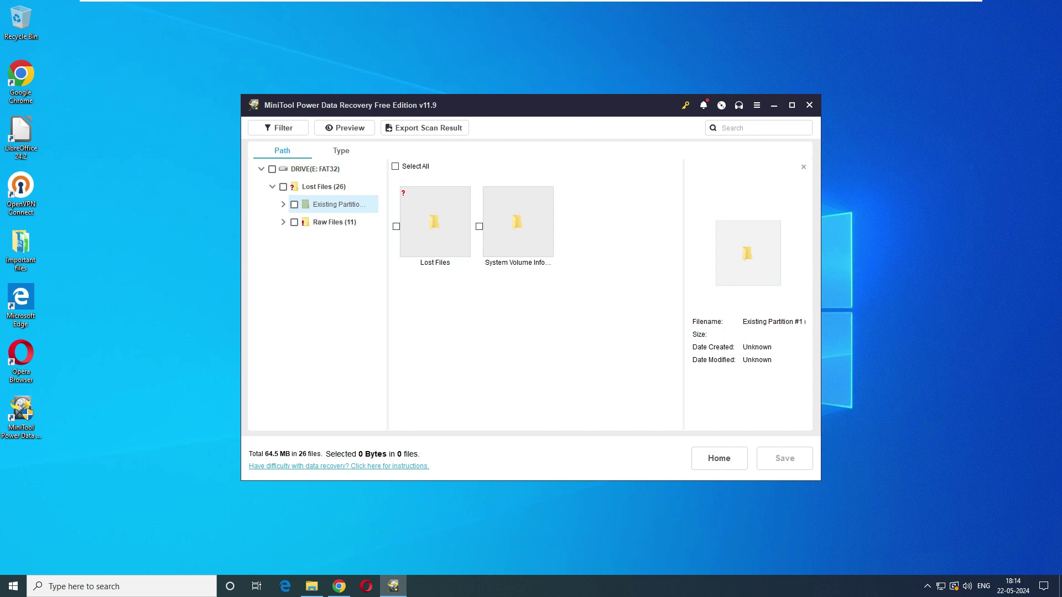
left_click(324, 186)
left_click(311, 586)
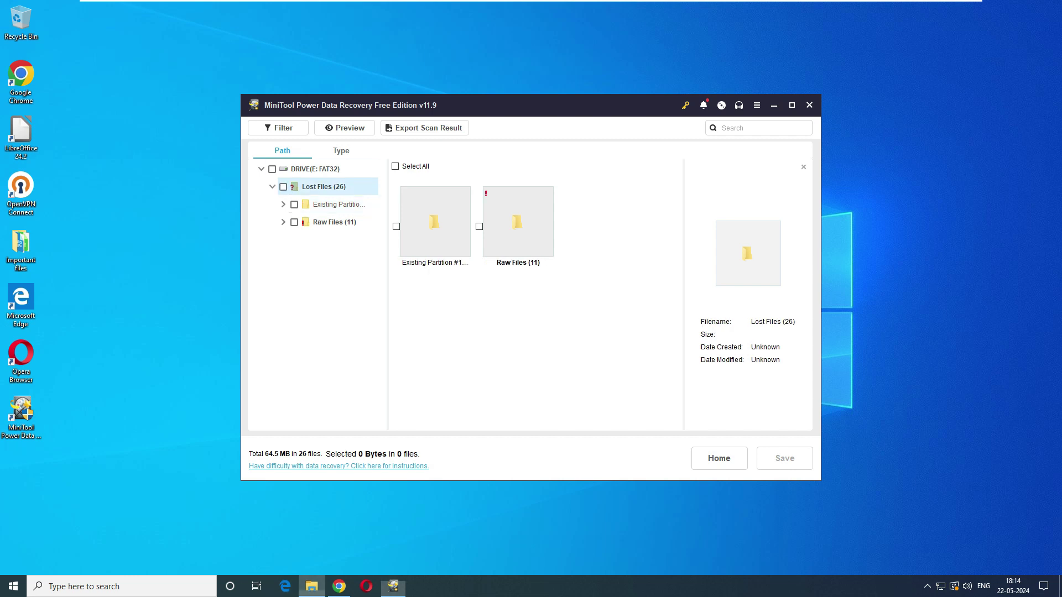
left_click(242, 303)
left_click(371, 287)
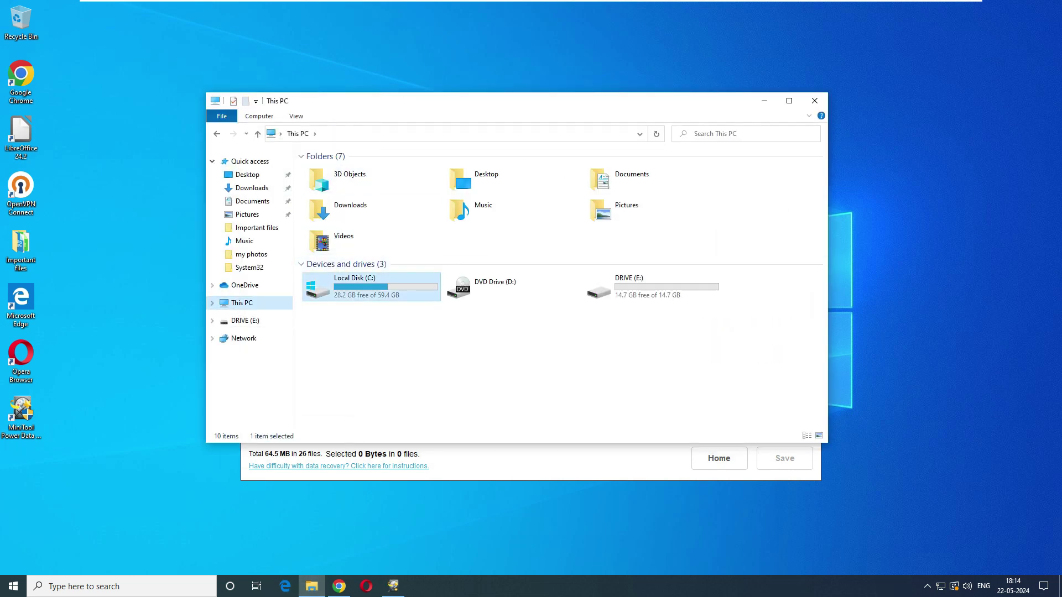
double_click(360, 286)
double_click(331, 204)
right_click(335, 169)
left_click(360, 339)
Step: Empty the Recycle Bin and confirm the permanent deletion
right_click(24, 31)
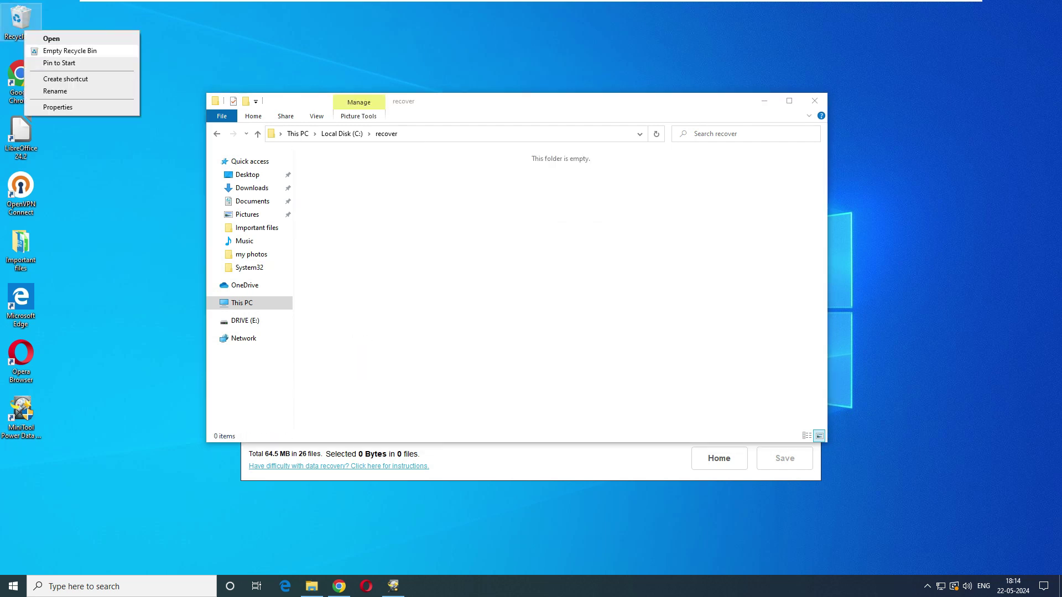
left_click(70, 50)
left_click(573, 331)
Step: In MiniTool Power Data Recovery, save all Lost Files from drive E: to the recover folder on Local Disk (C:)
left_click(393, 586)
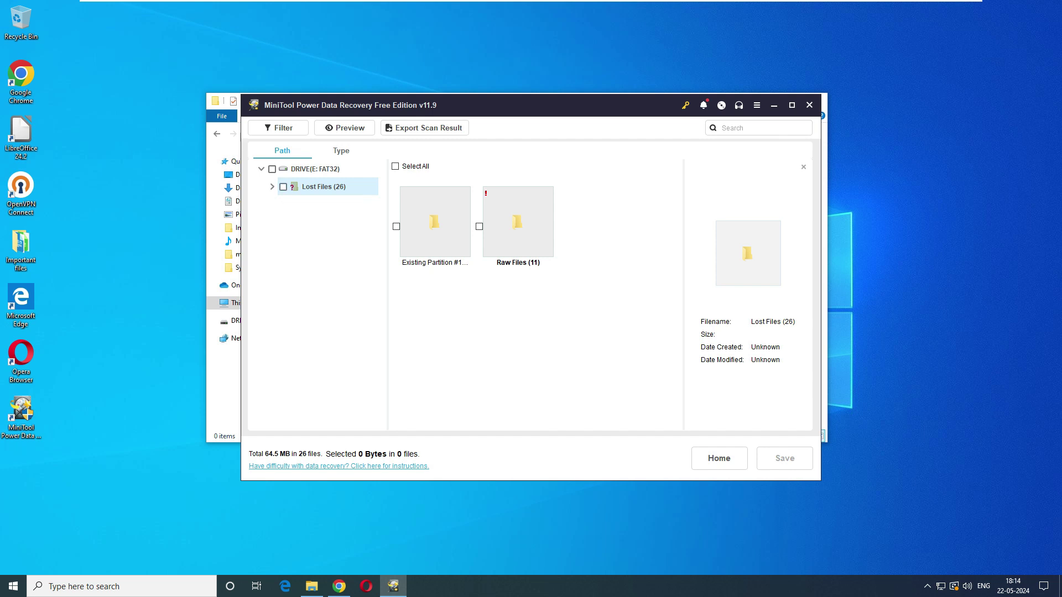
left_click(283, 186)
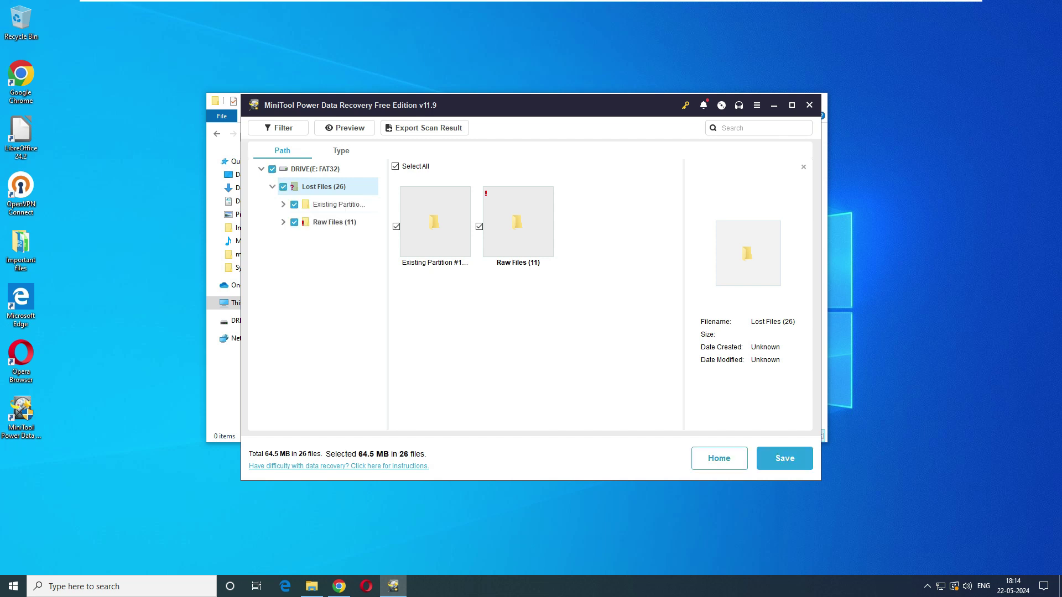
left_click(785, 458)
left_click(476, 275)
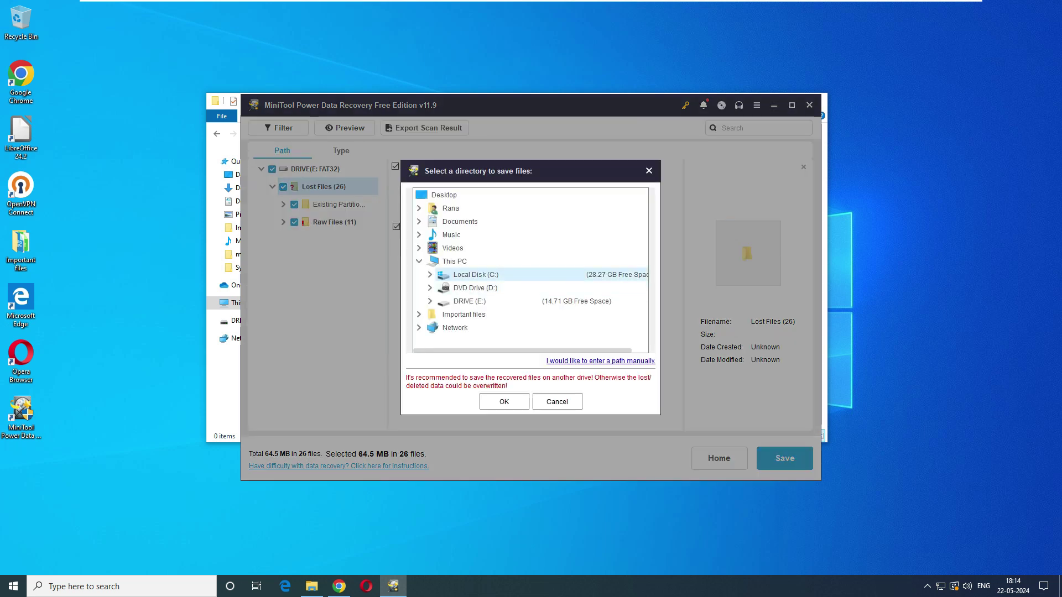
left_click(430, 274)
left_click(465, 326)
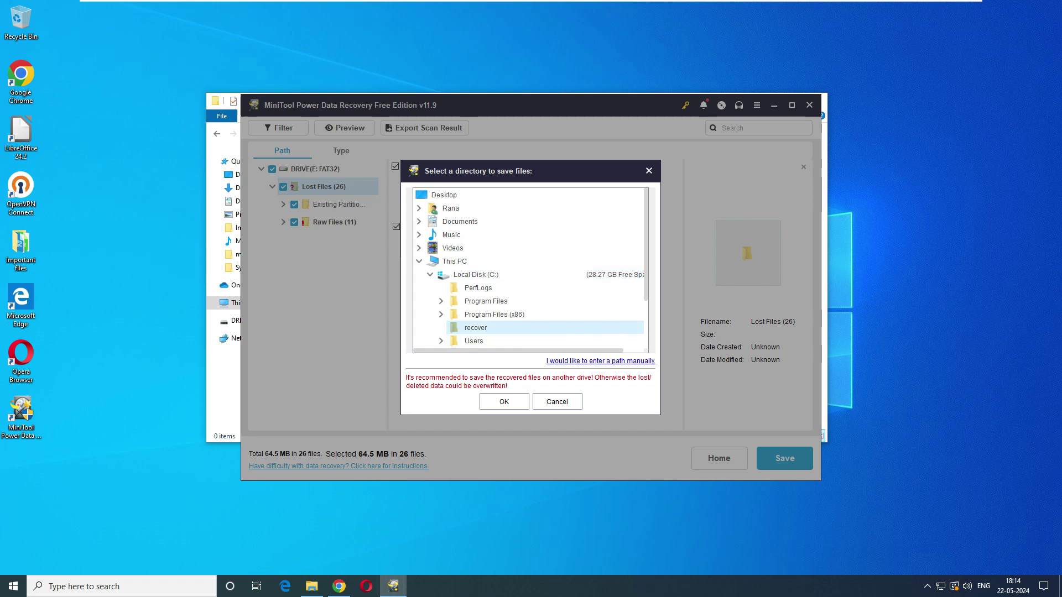
left_click(504, 401)
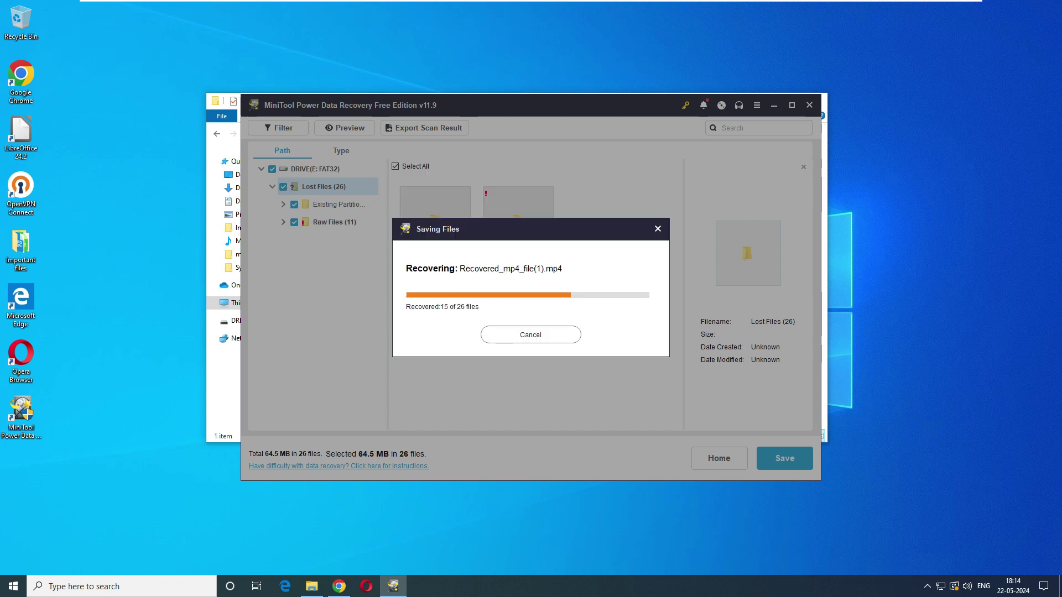
left_click(669, 227)
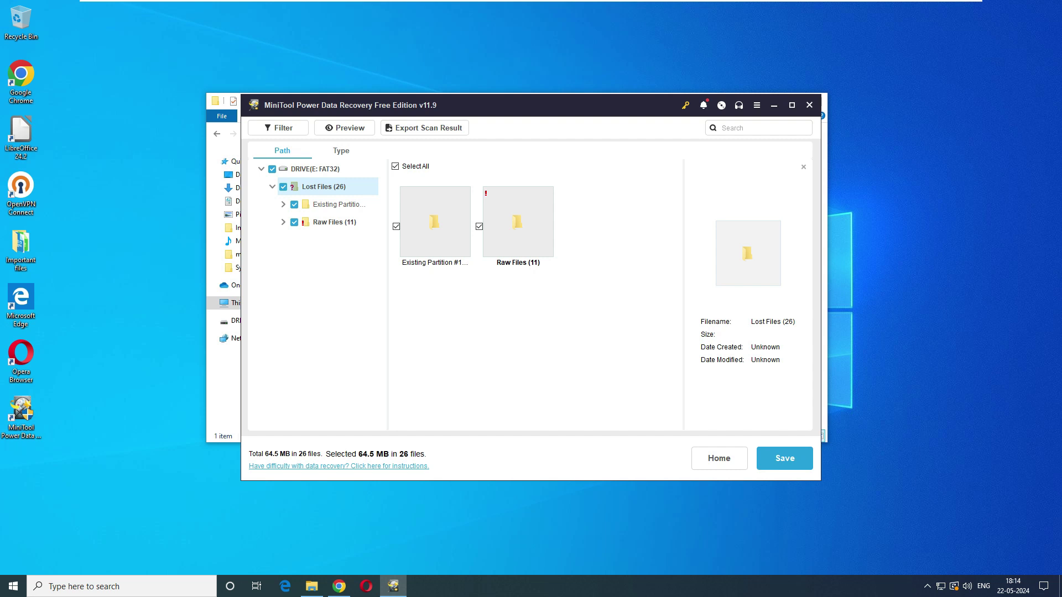
Step: Open the recovered Lost Files in C:\recover in File Explorer and look over the files in the $Dir1 folder
left_click(312, 586)
double_click(331, 183)
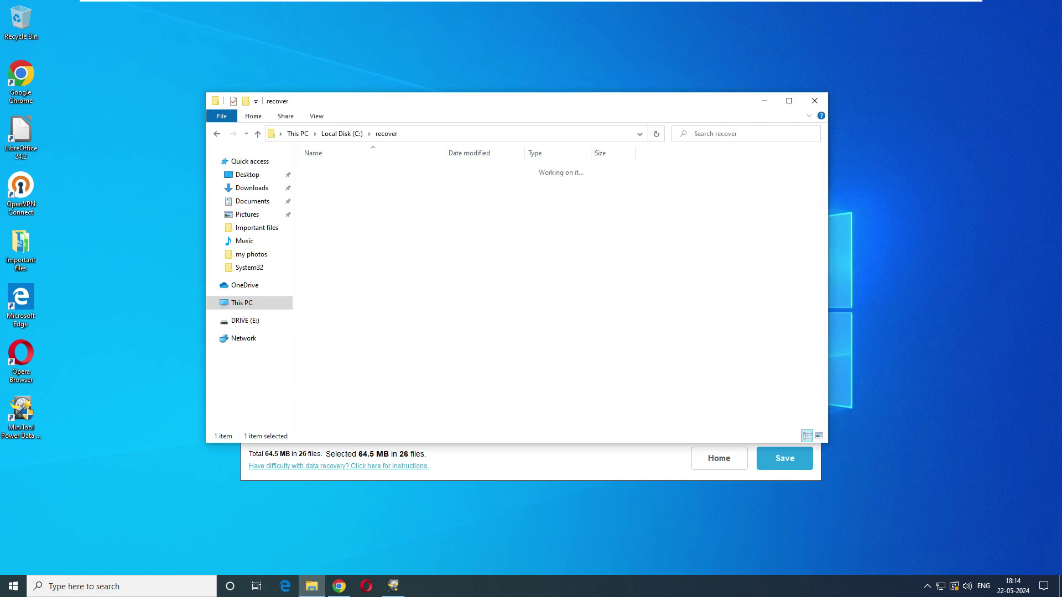
key("Return")
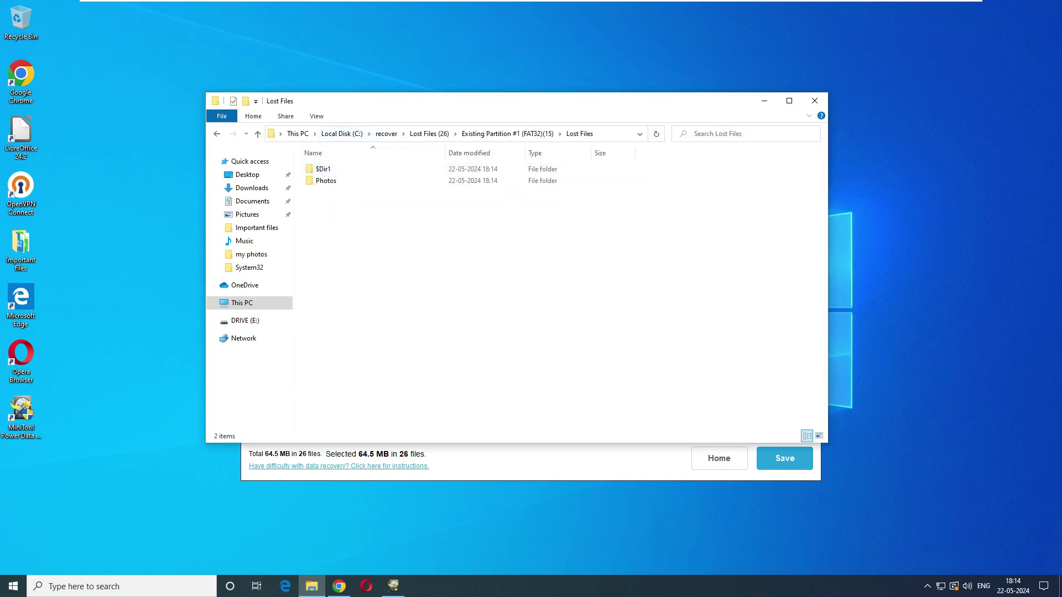
key("Down")
key("Return")
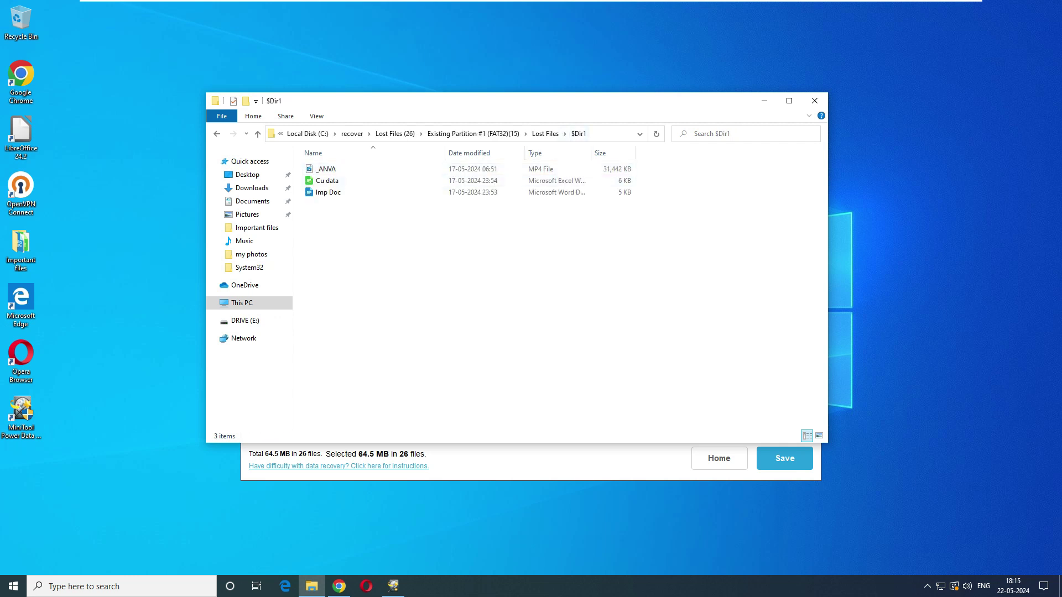
left_click(327, 180)
key("Escape")
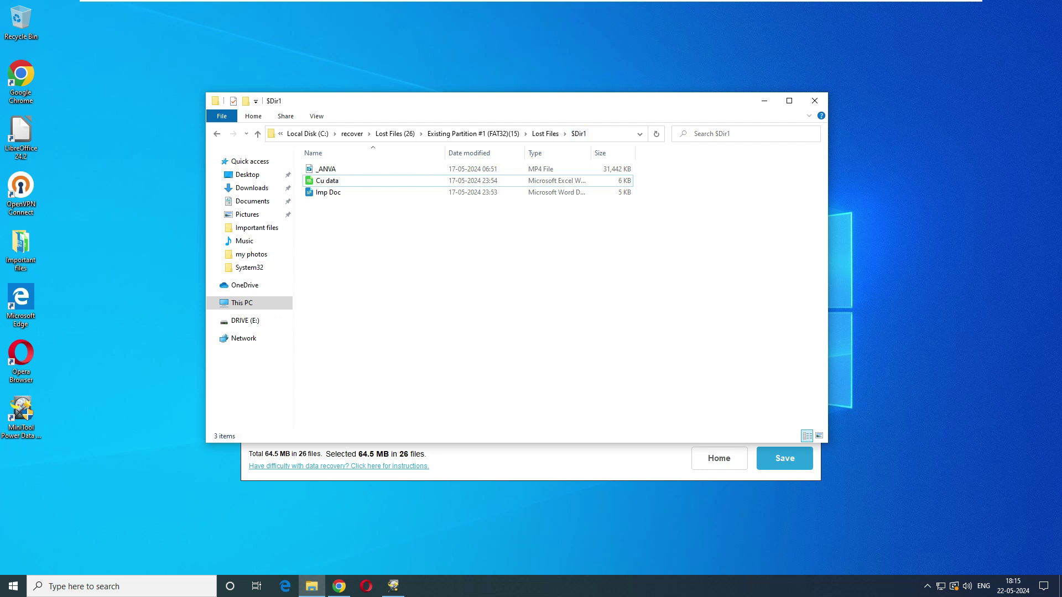
left_click_drag(326, 206, 308, 168)
left_click(327, 221)
left_click(326, 181)
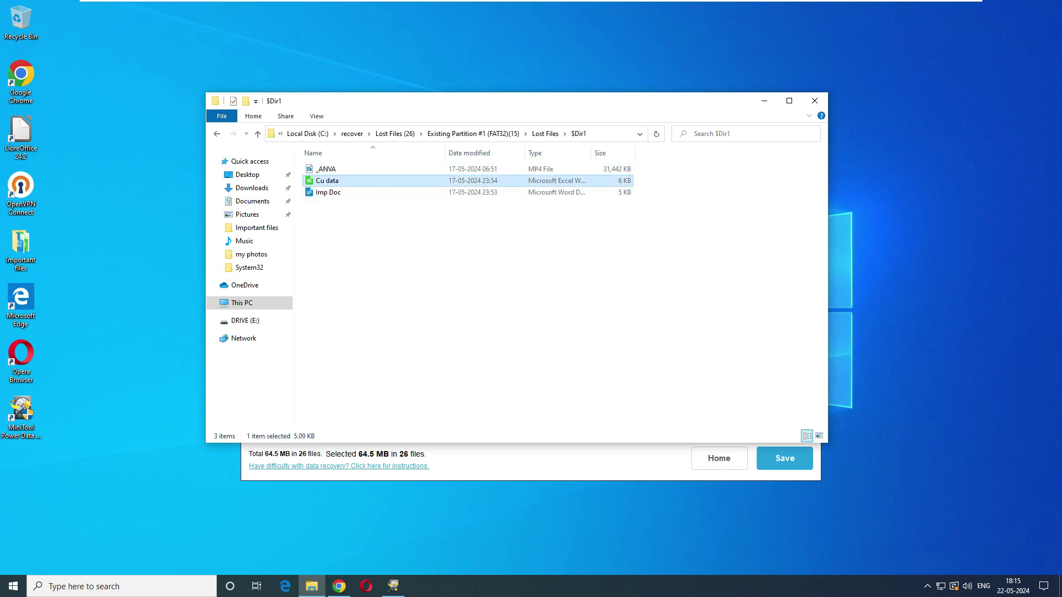
key("Down")
Step: View images _0 and _1 in the recovered Photos folder, then close the image viewer and File Explorer
key("BackSpace")
double_click(327, 181)
left_click_drag(540, 300, 295, 146)
left_click(298, 150)
double_click(330, 170)
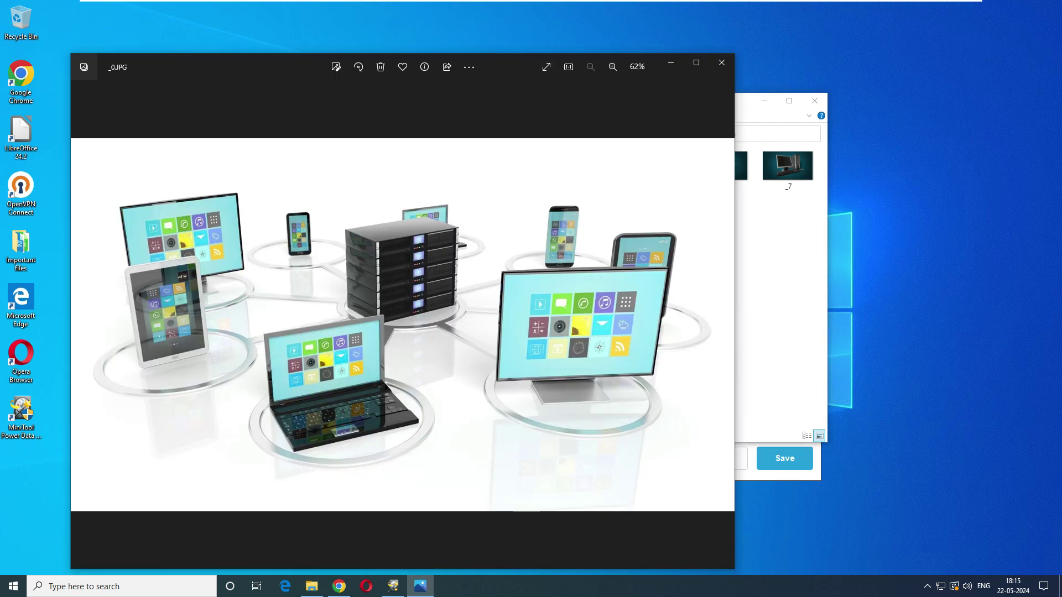
key("Right")
key("alt+F4")
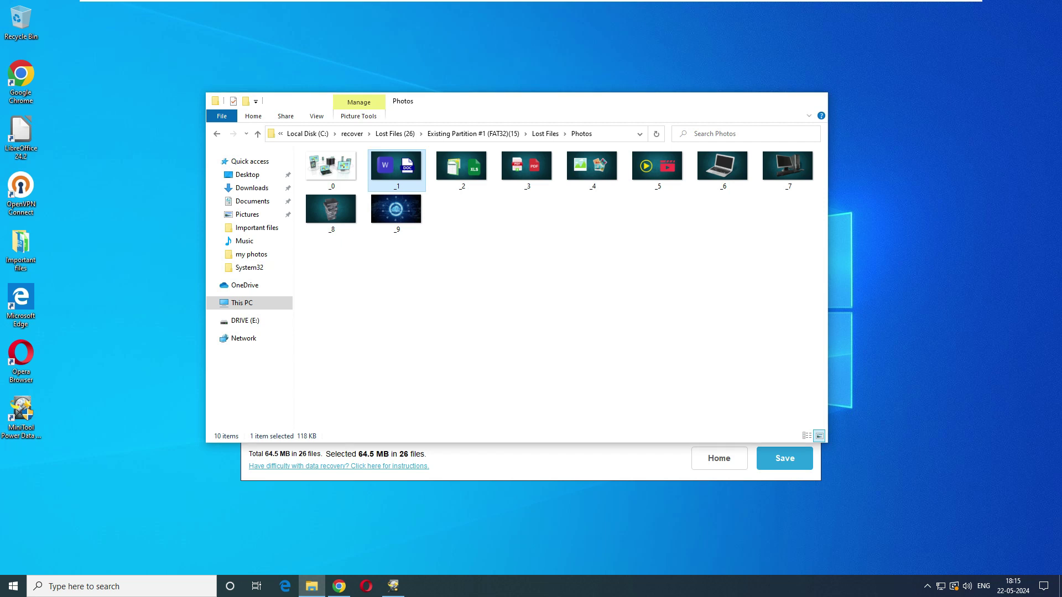
key("alt+F4")
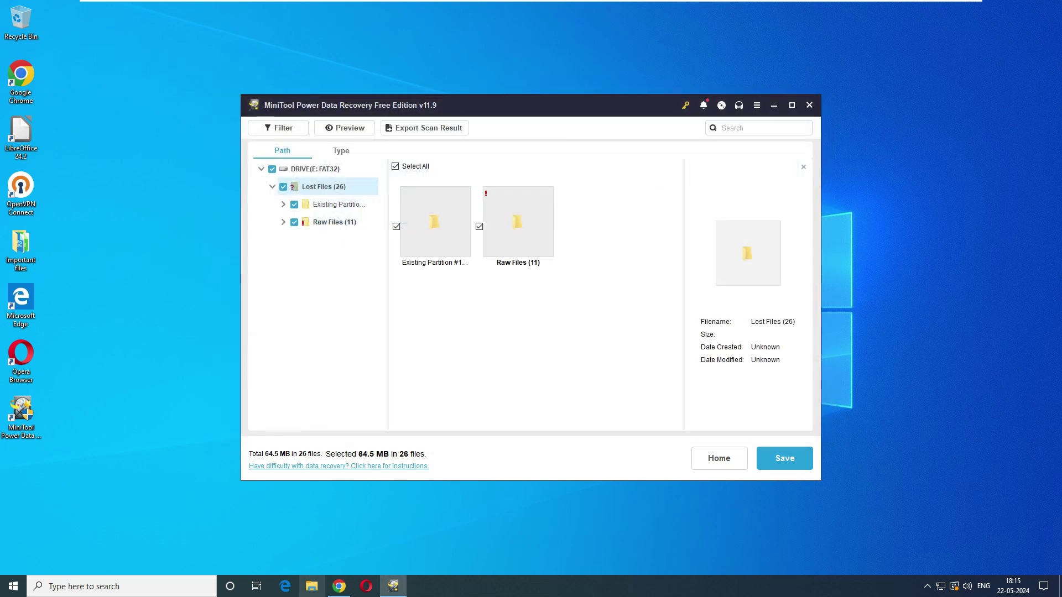
Step: Reopen File Explorer and go to the recovered $Dir1 folder under recover on Local Disk (C:)
left_click(311, 586)
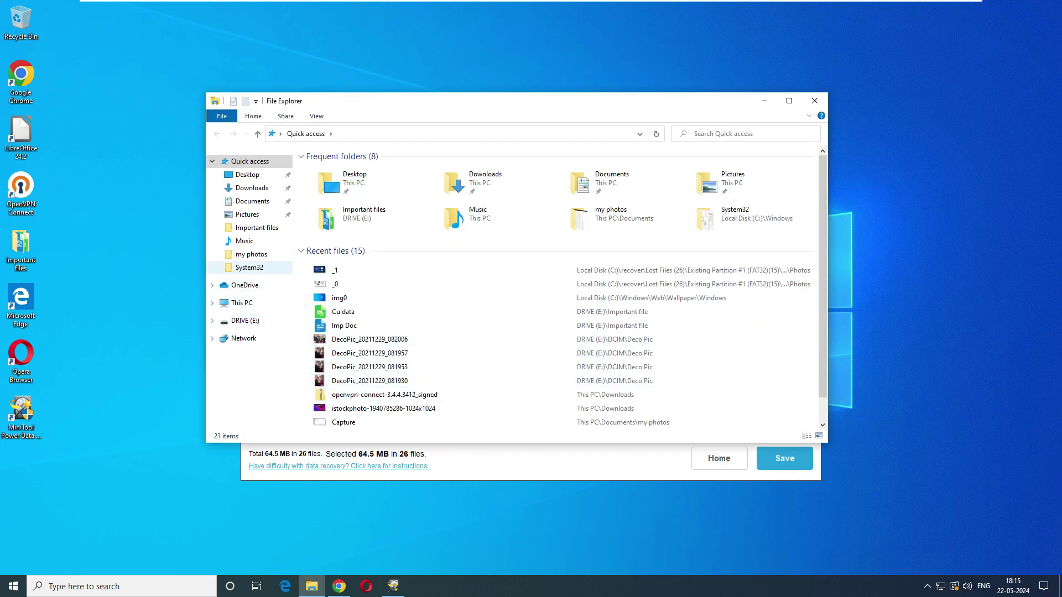
left_click(242, 303)
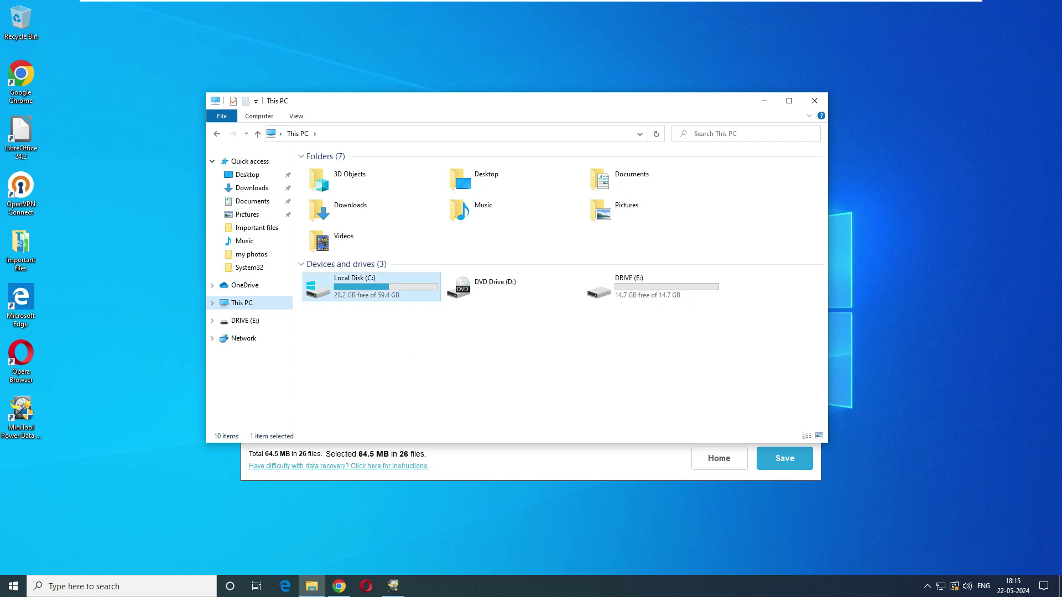
double_click(354, 282)
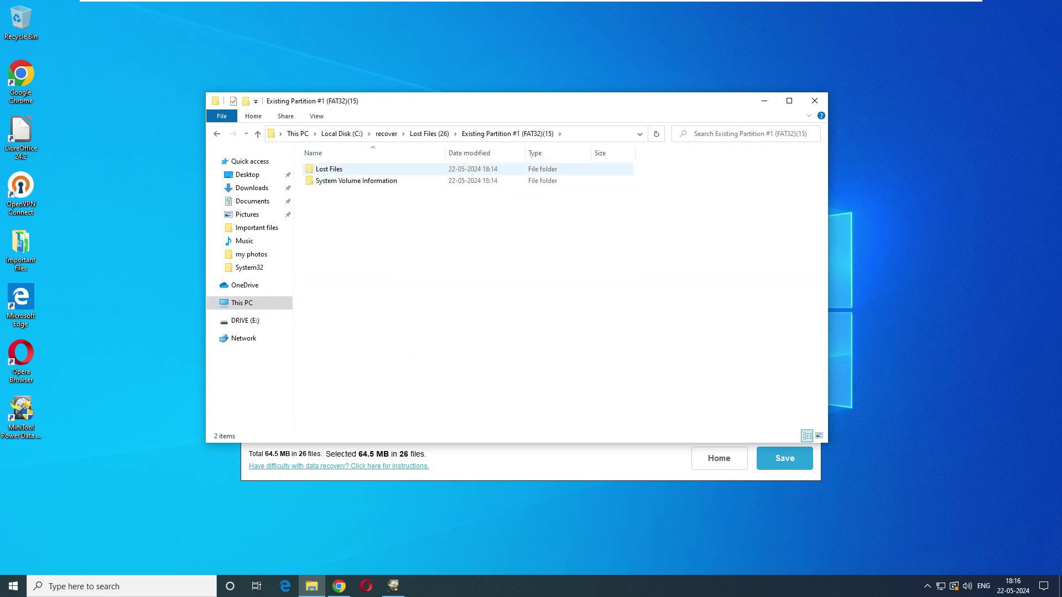
left_click(356, 181)
double_click(329, 169)
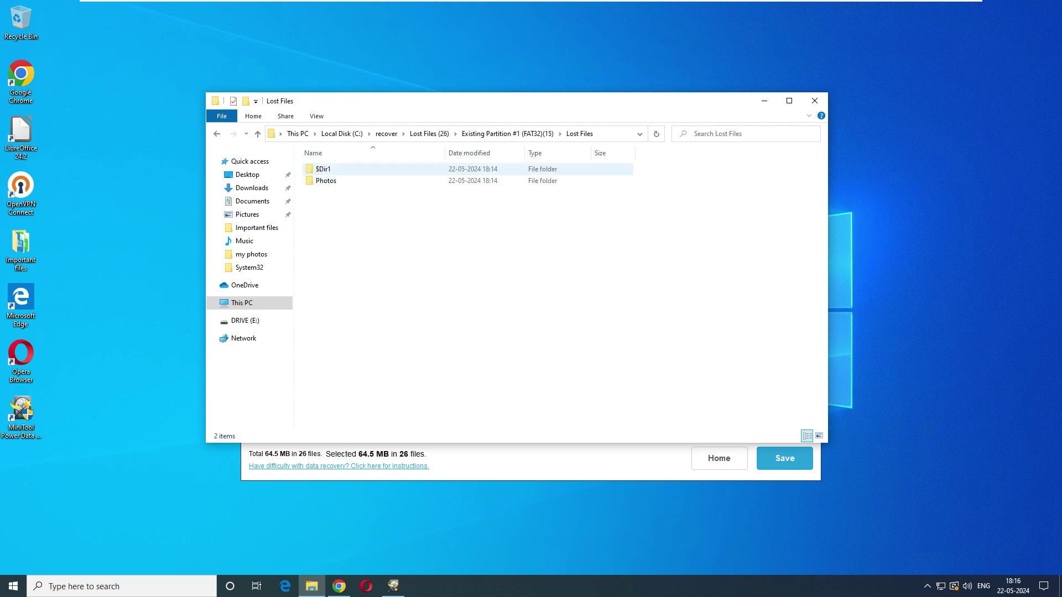
double_click(329, 168)
Step: Open the recovered Cu data spreadsheet to check its contents and close it
left_click(327, 181)
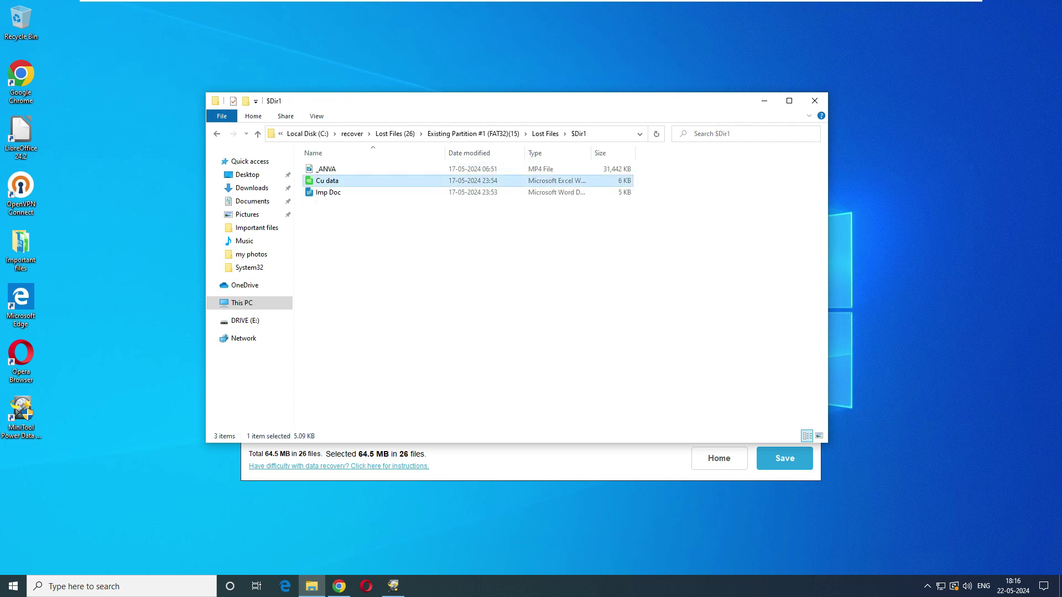
double_click(327, 181)
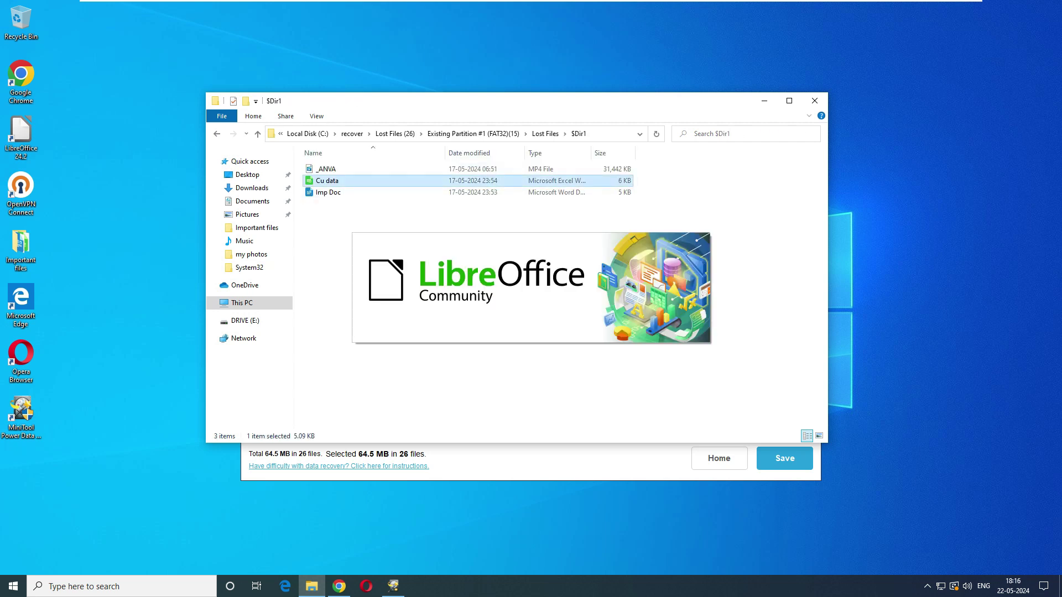
left_click(836, 65)
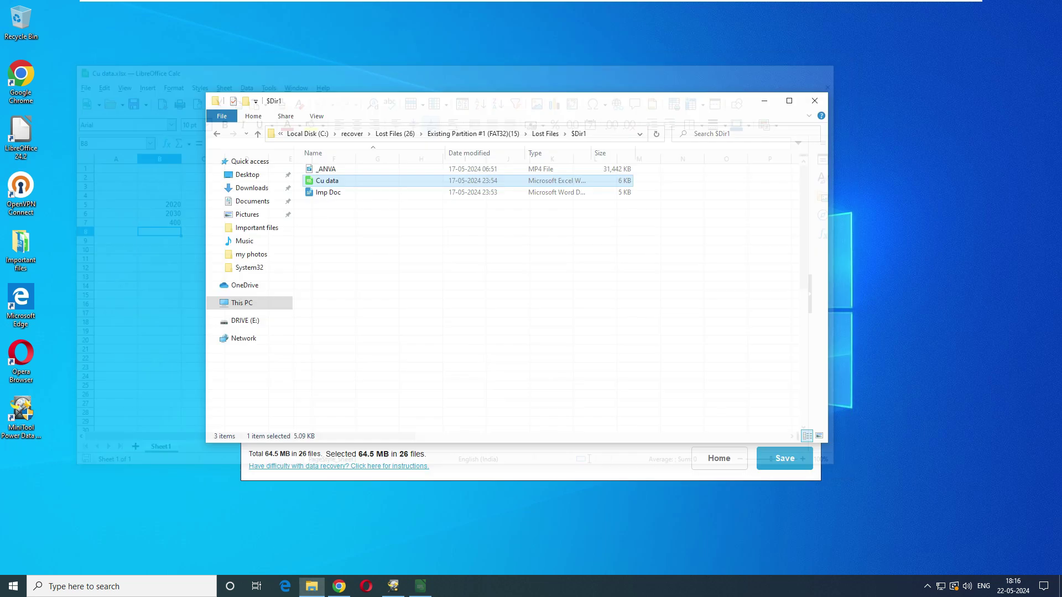
Step: Open the recovered Imp Doc document to check its text and close it
left_click(328, 191)
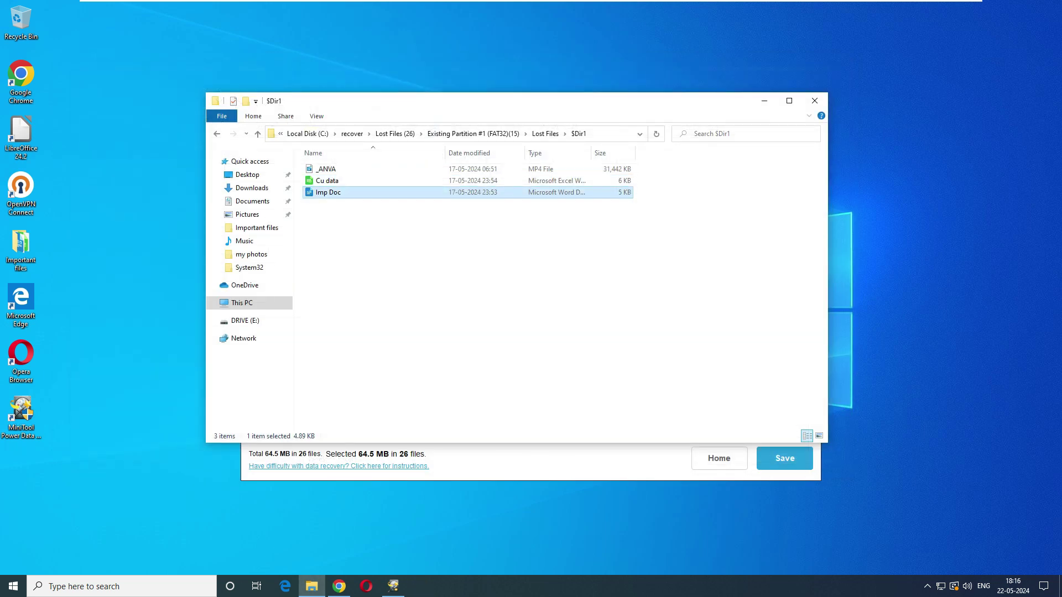
key("Return")
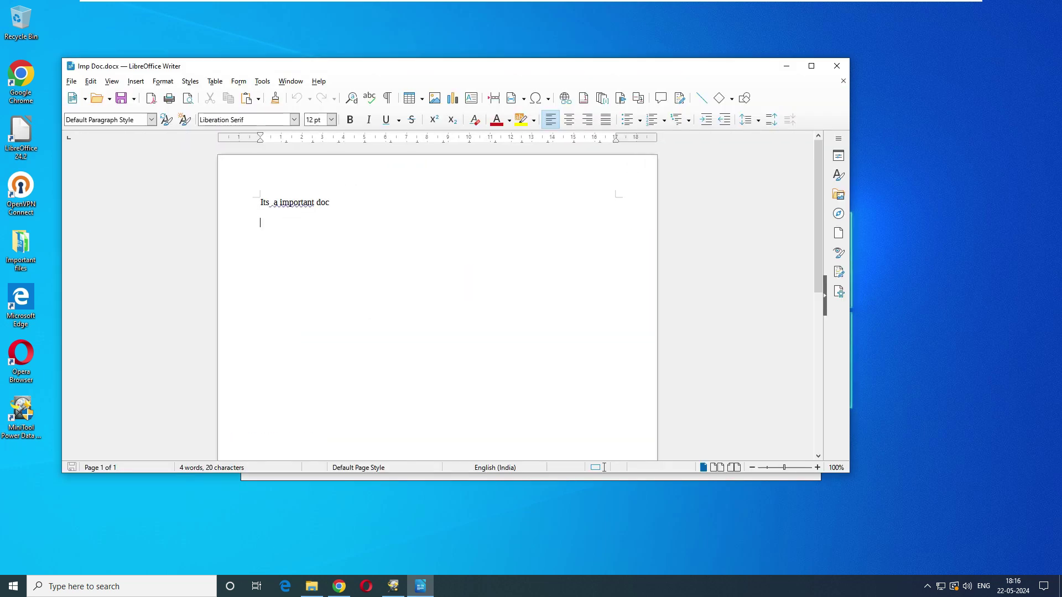
key("ctrl+a")
left_click(836, 65)
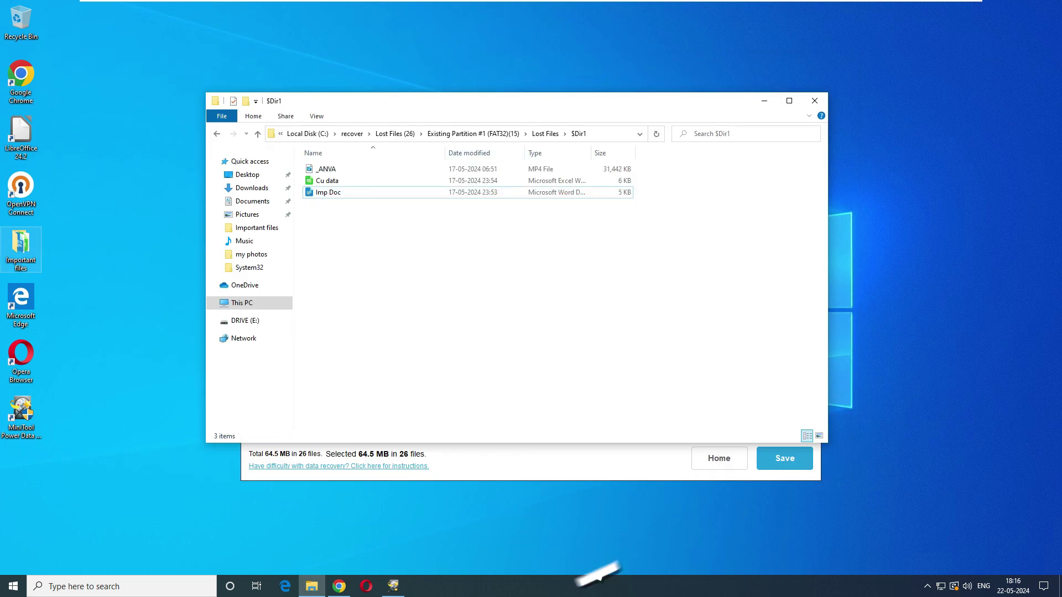
right_click(449, 300)
left_click(477, 343)
right_click(448, 295)
left_click(478, 340)
right_click(429, 298)
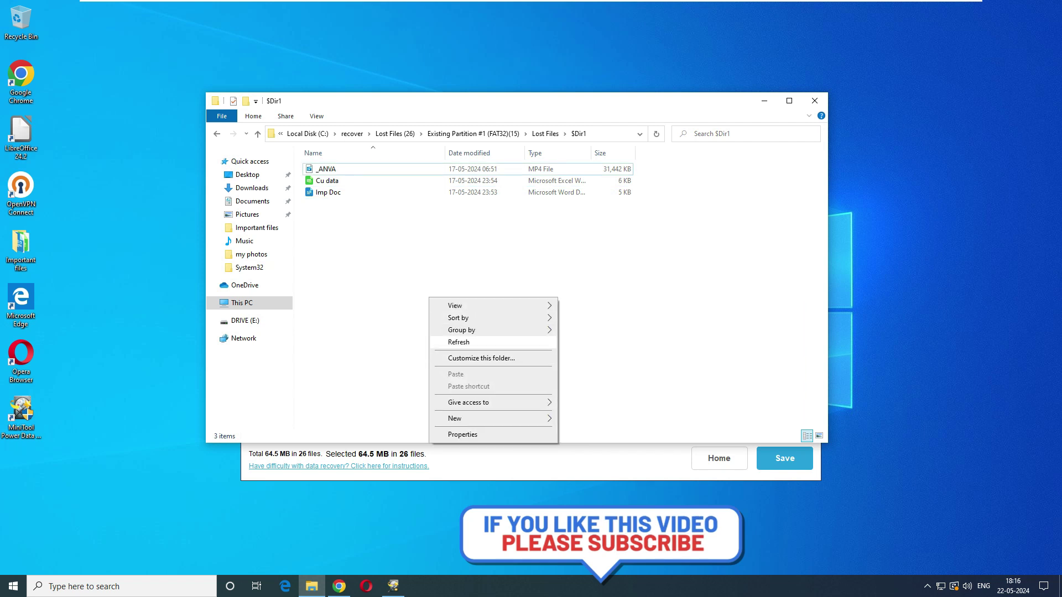
left_click(458, 342)
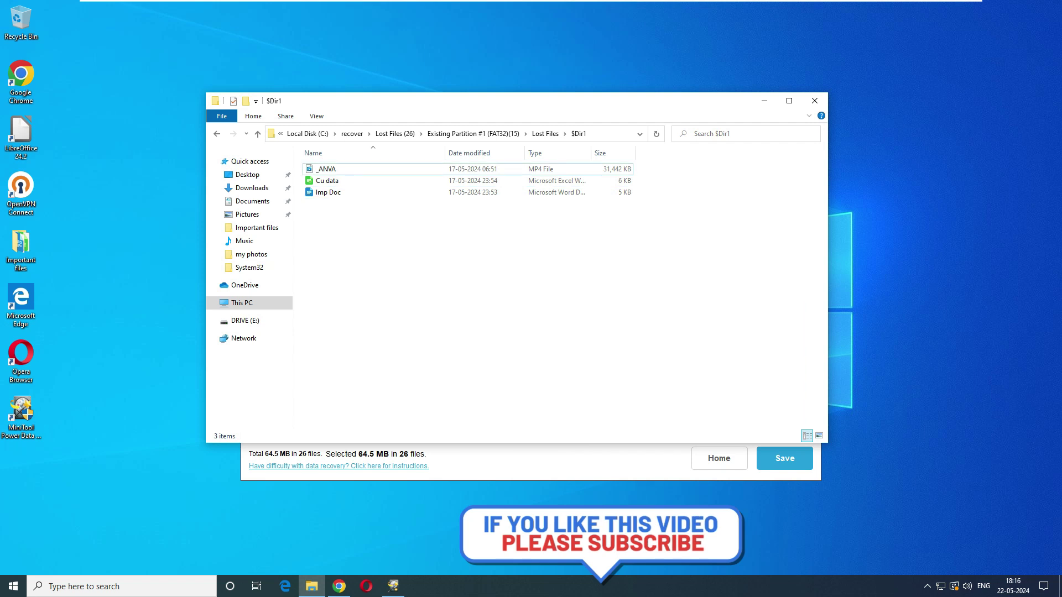